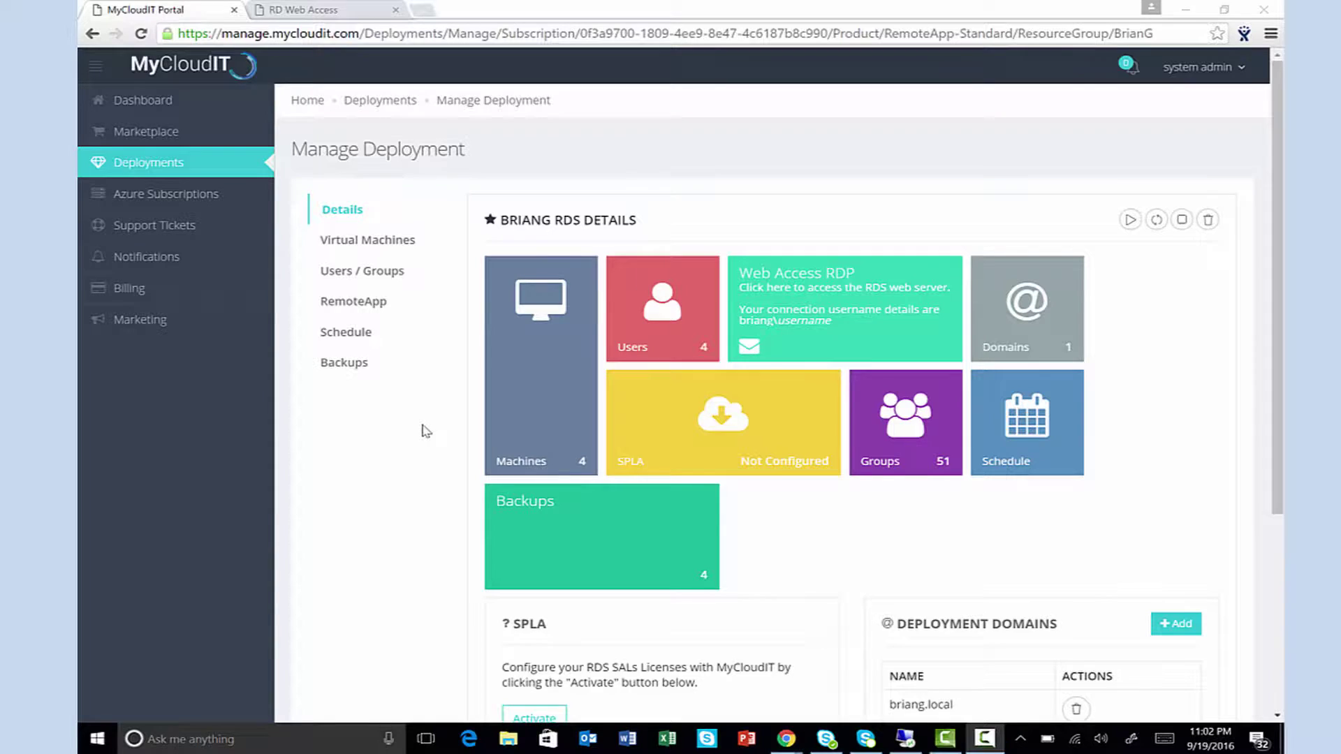
scroll(425, 430, "down", 3)
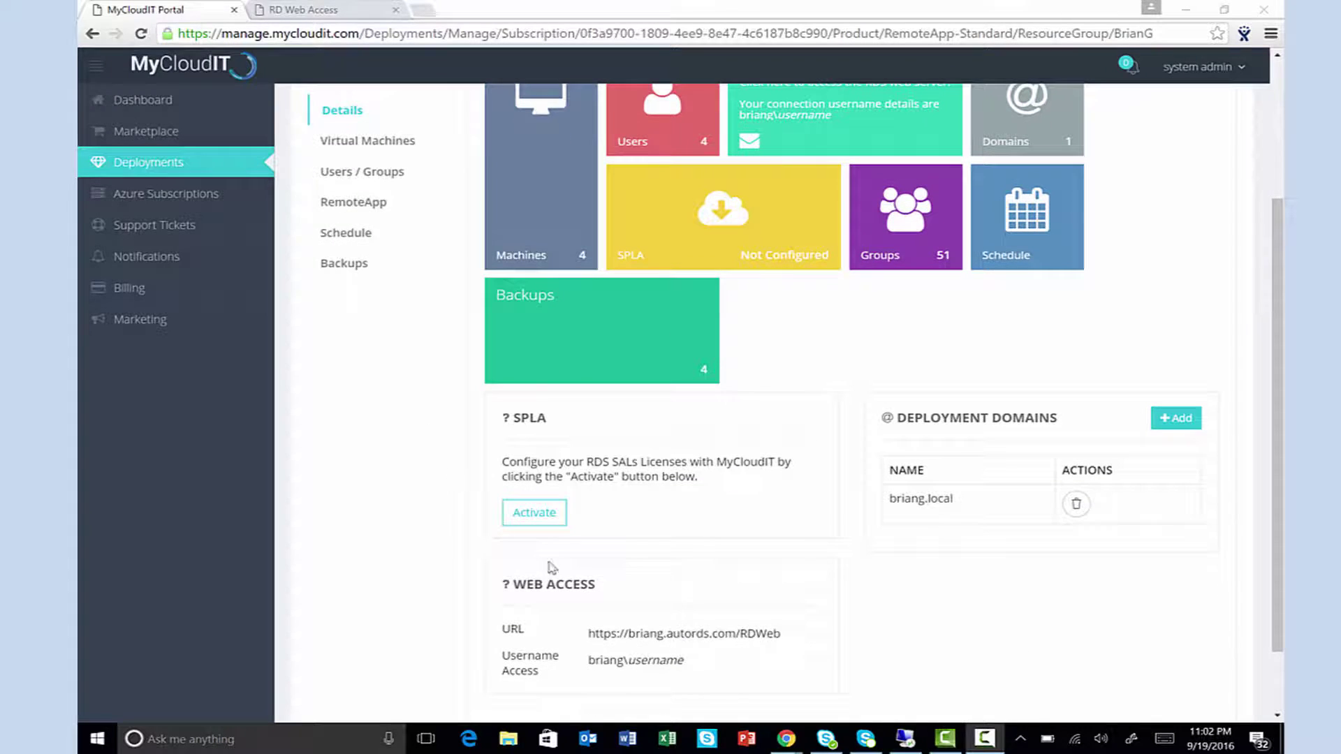
left_click_drag(781, 633, 586, 635)
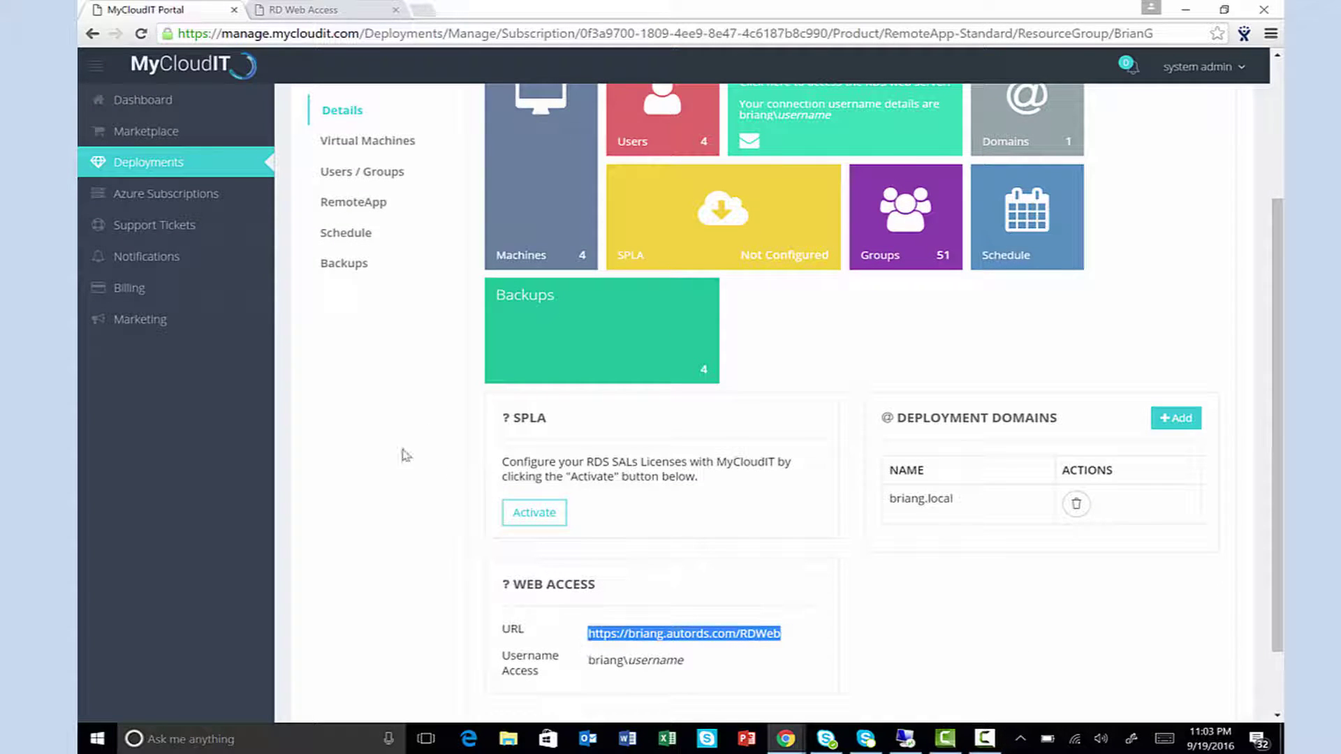
Step: Sign in to RD Web Access and launch WordPad as a RemoteApp with the account password
left_click(301, 11)
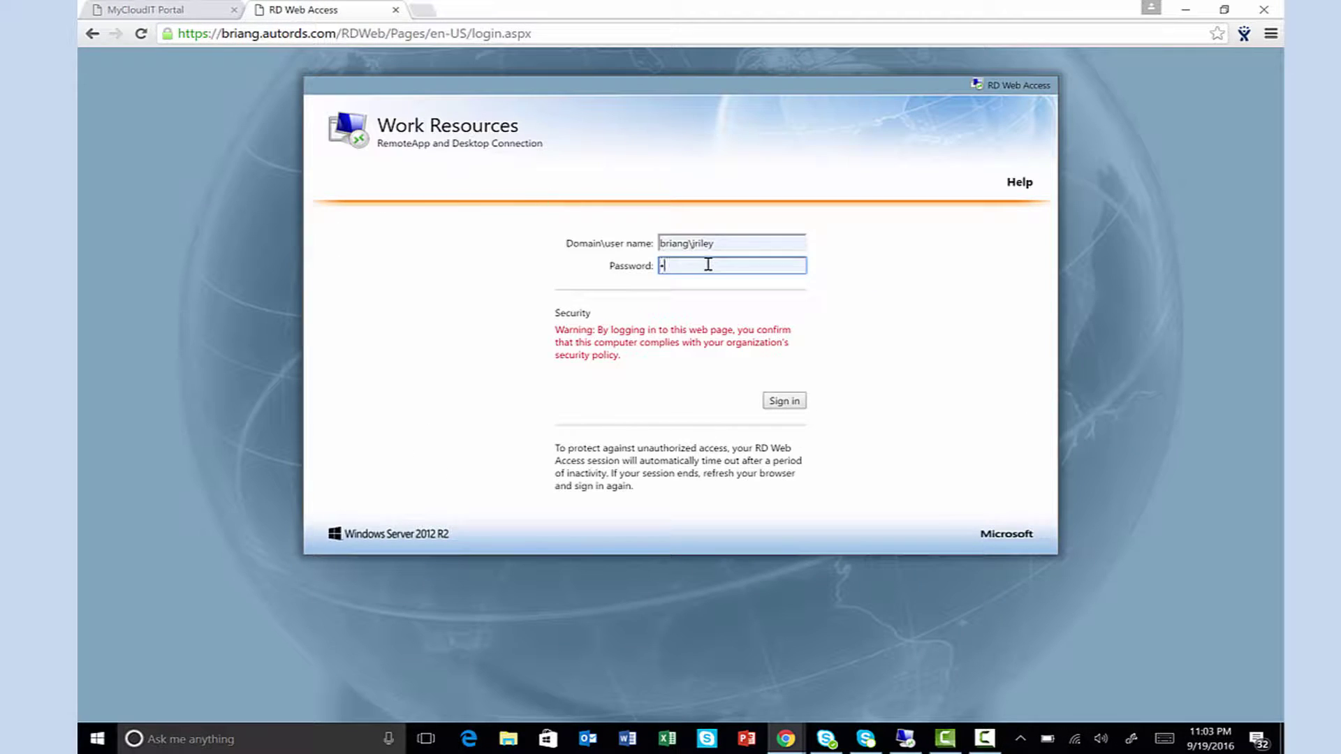
left_click(783, 400)
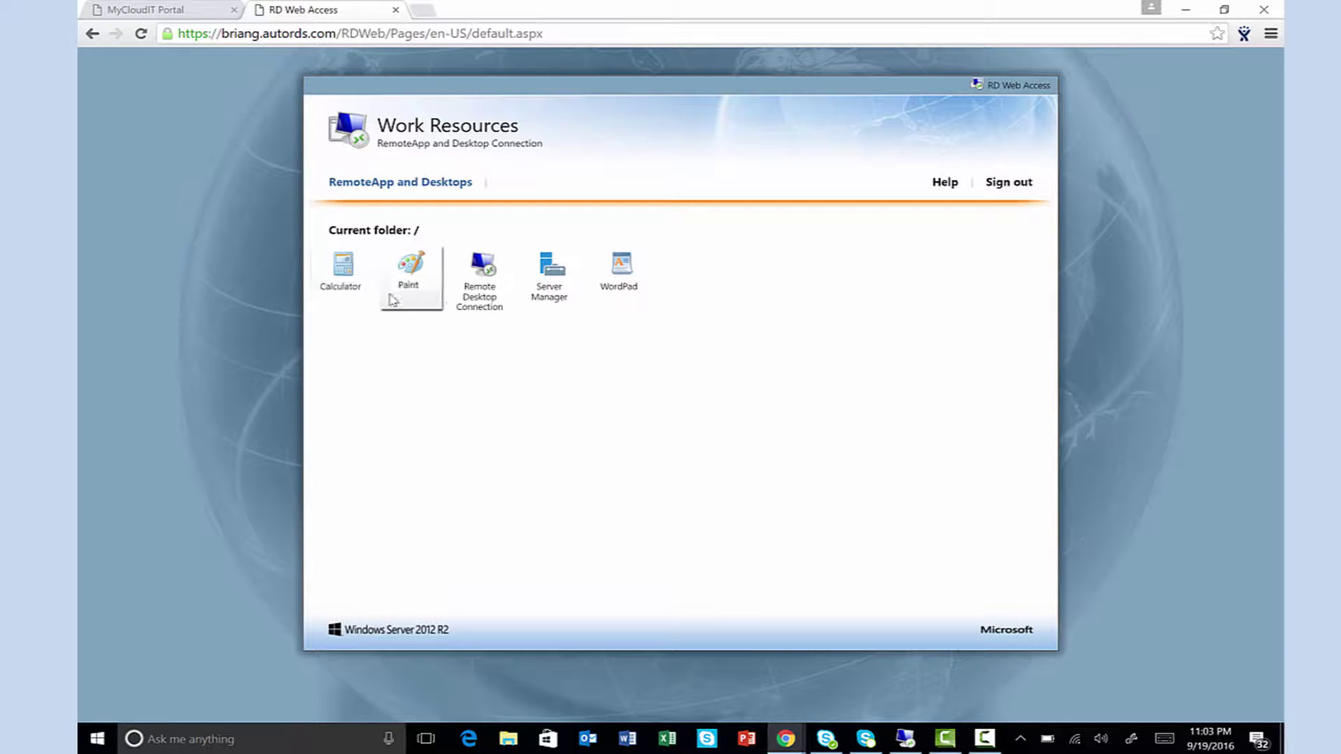
left_click(590, 286)
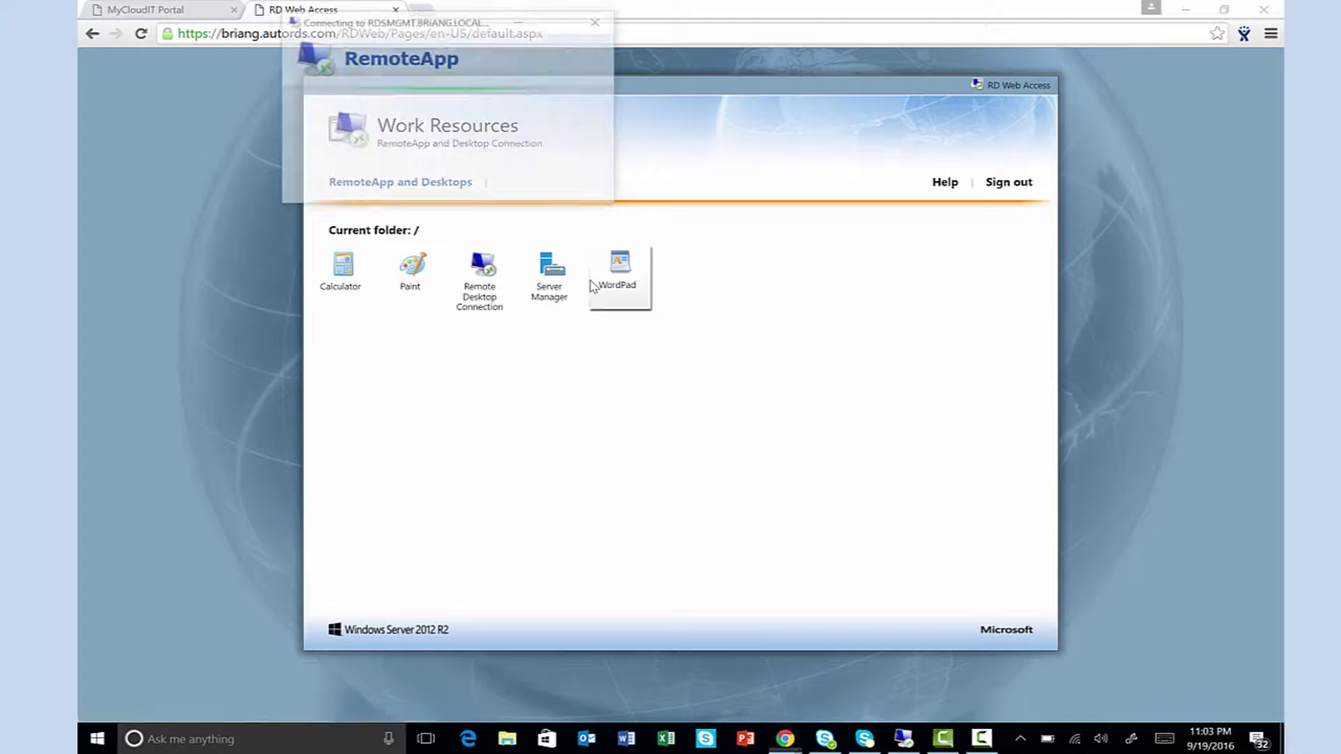
type("P@s")
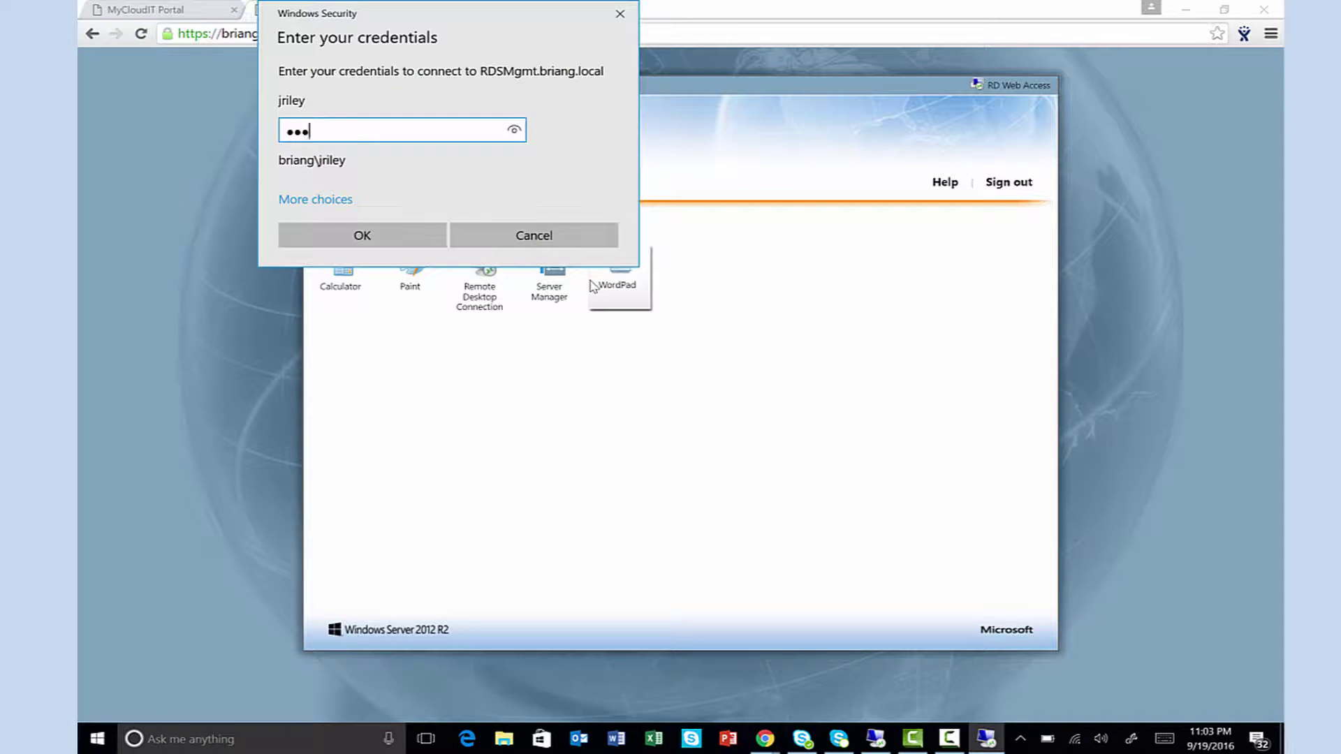
type("sw0rd")
left_click(411, 234)
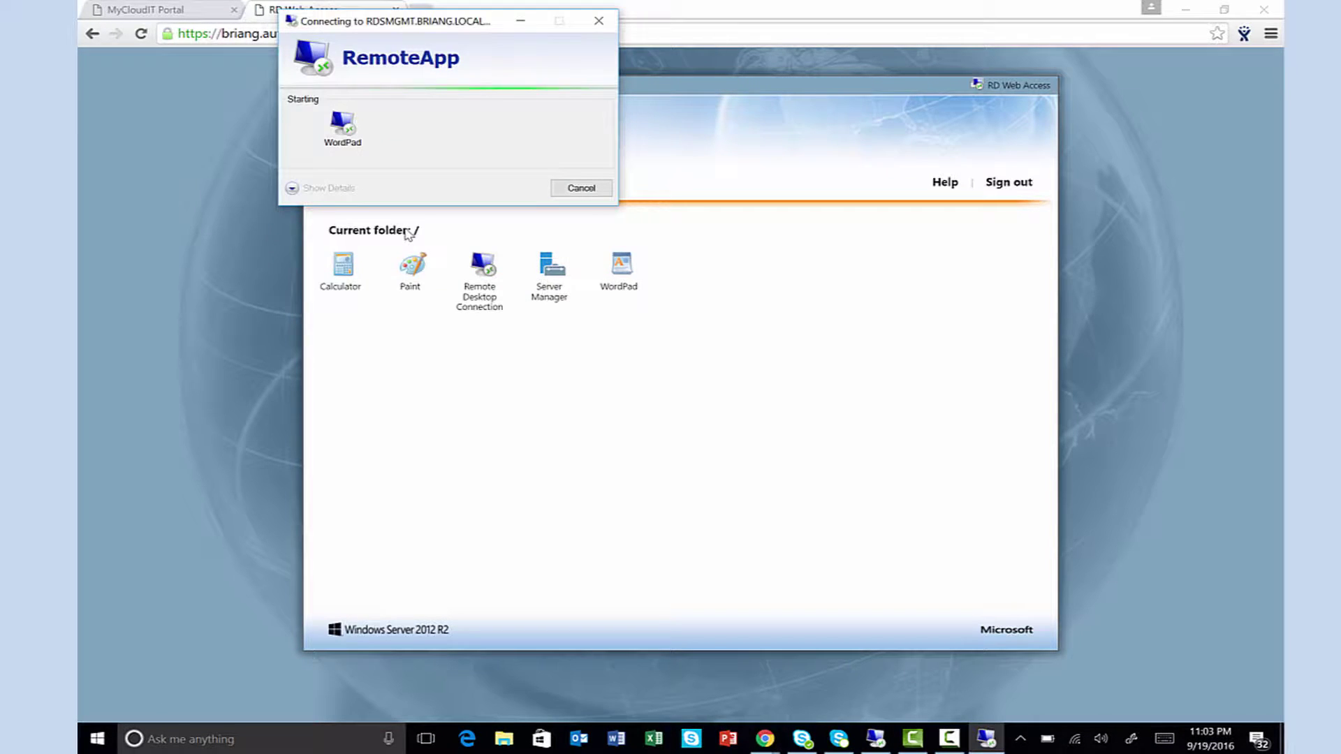
Step: Type Hello! in WordPad, then restore the window from full screen and move it down-right
type("Hello!")
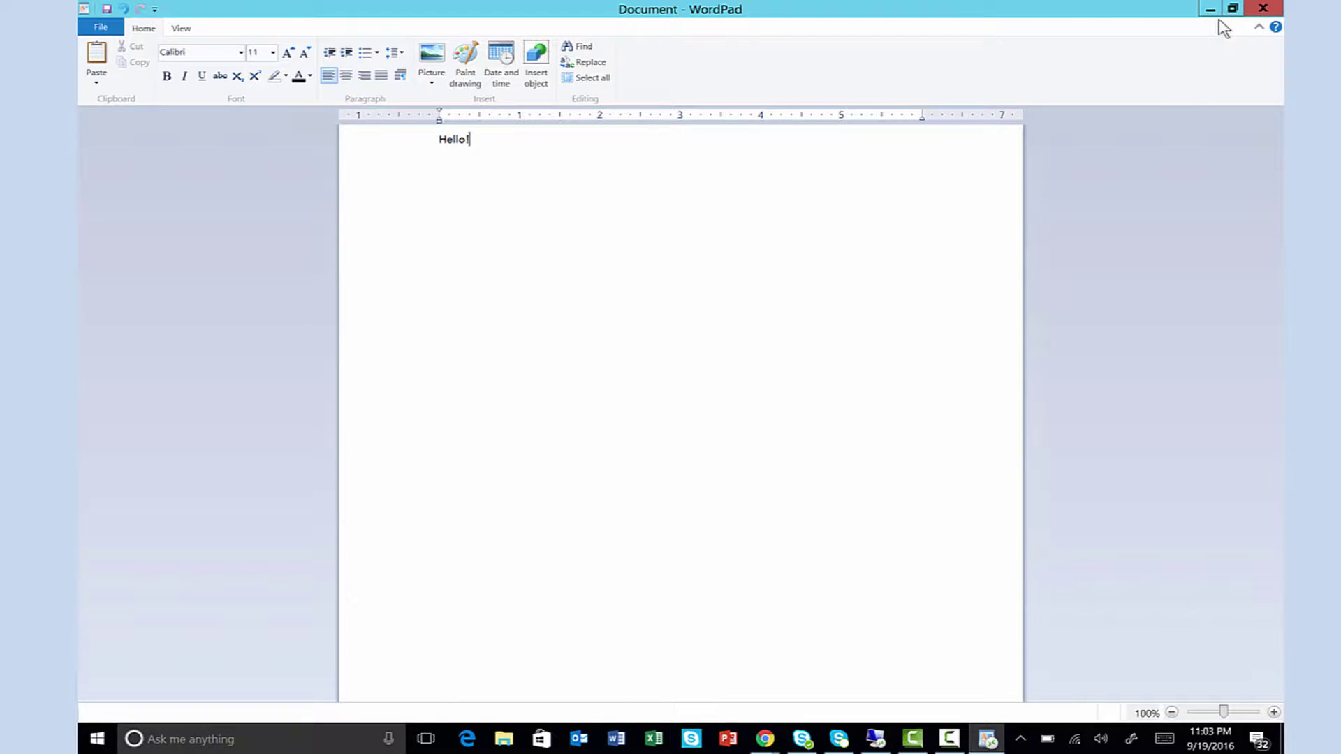
left_click(1233, 8)
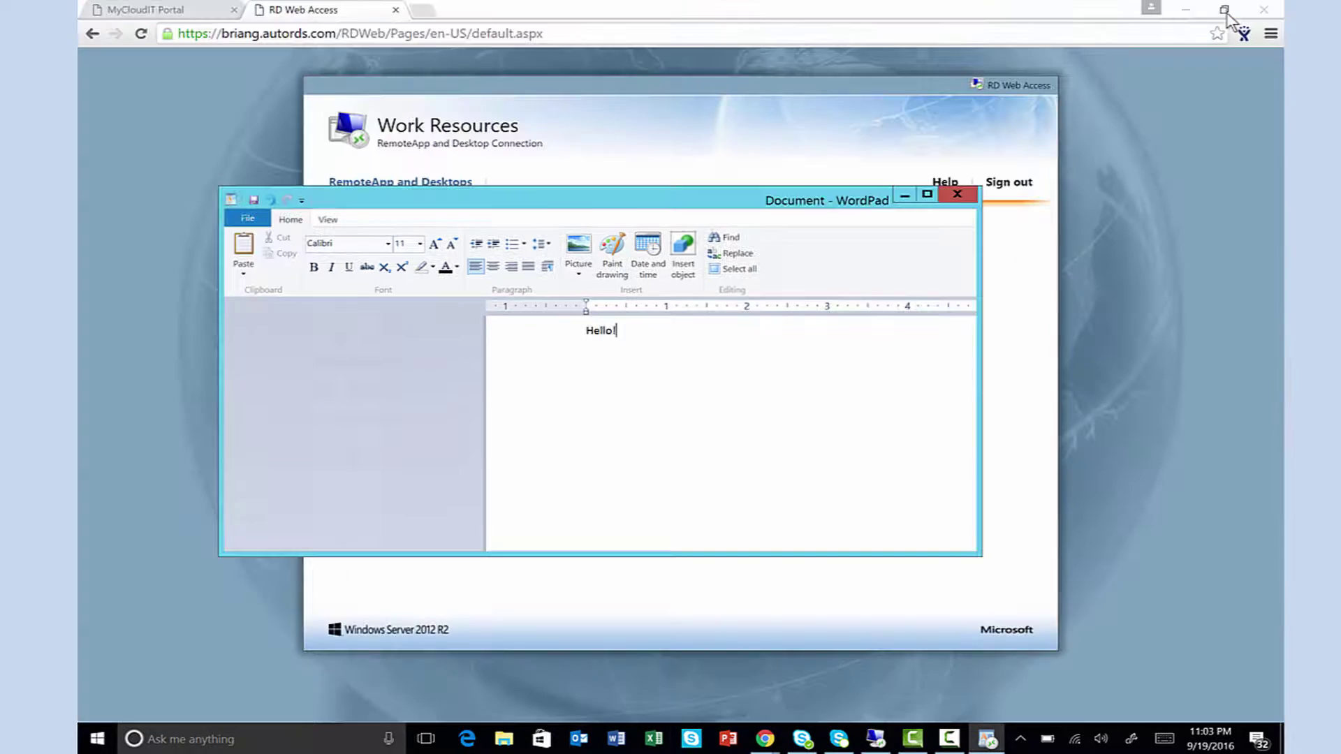
left_click_drag(753, 211, 954, 332)
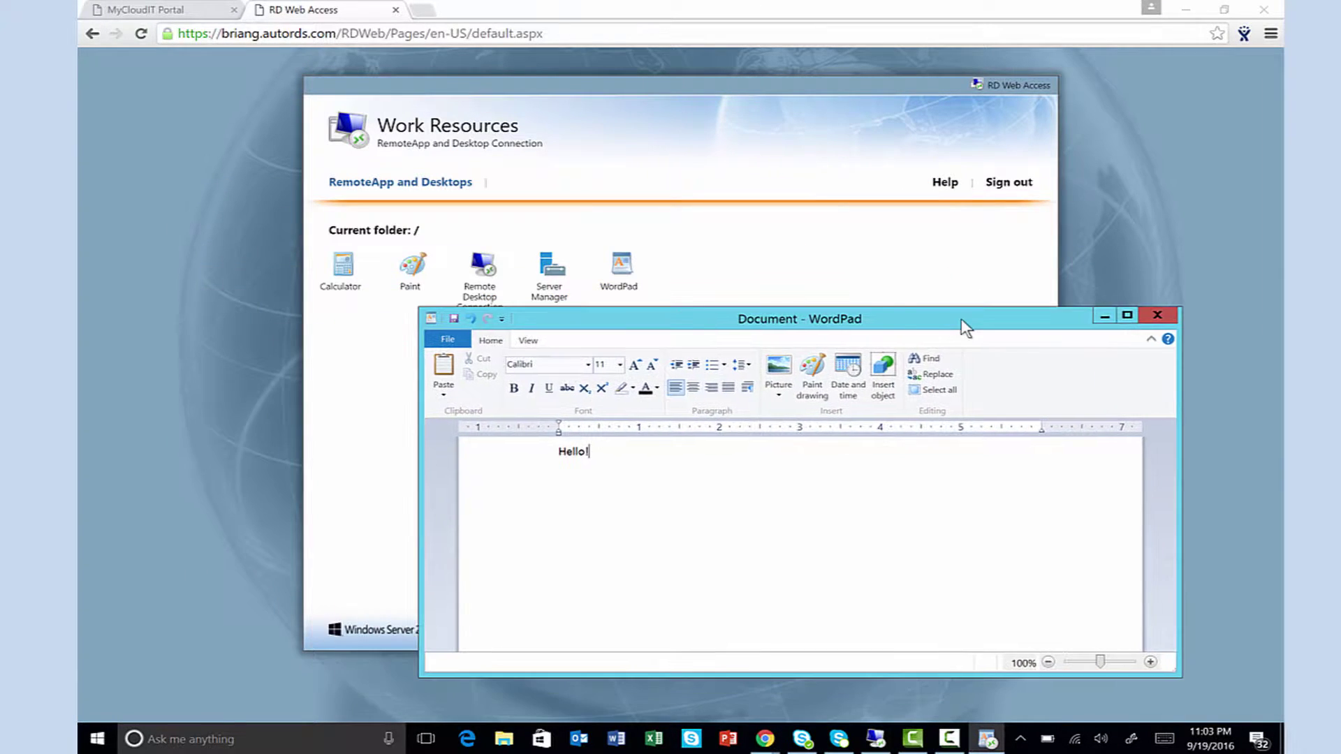
Step: Launch Paint as a RemoteApp and brush the letters of Hello! onto the canvas
left_click(416, 267)
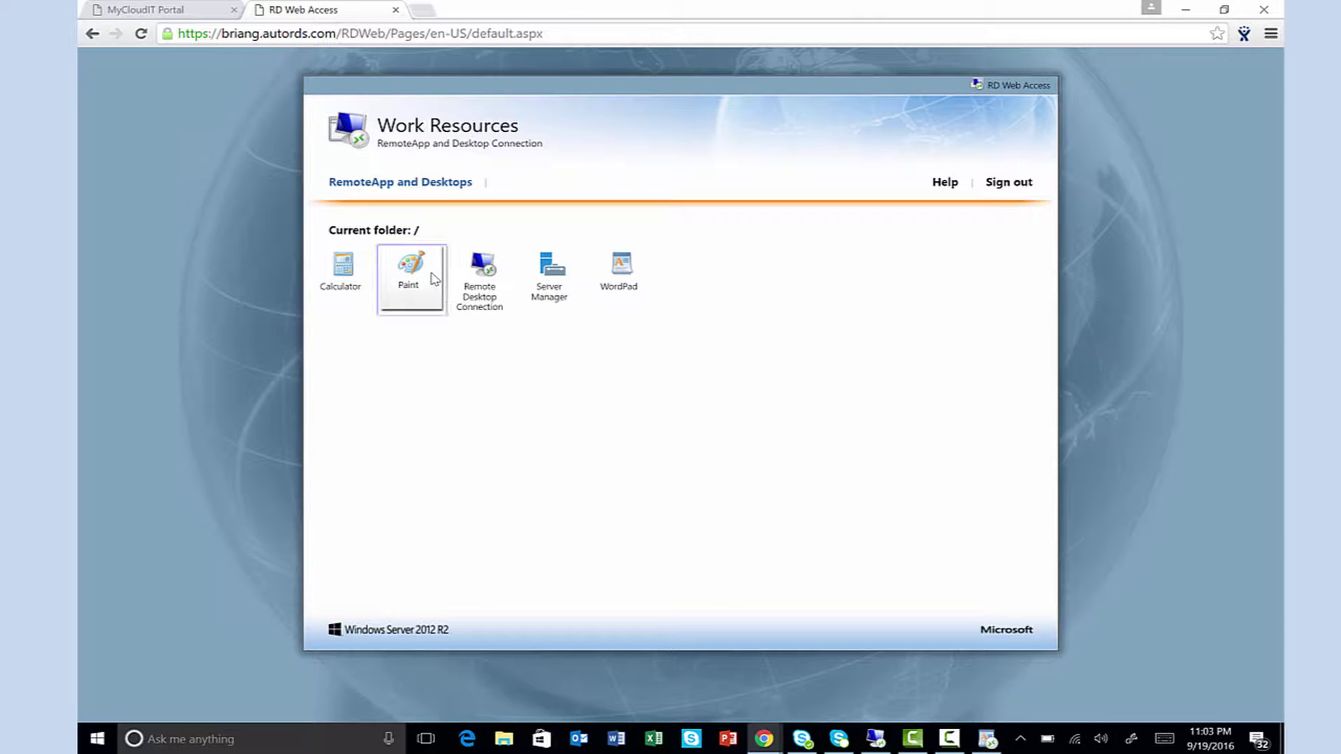
mouse_move(398, 275)
left_mouse_down()
mouse_move(406, 368)
mouse_move(454, 321)
left_mouse_up()
left_click_drag(428, 275, 448, 358)
mouse_move(497, 312)
left_mouse_down()
mouse_move(473, 357)
mouse_move(551, 308)
mouse_move(648, 318)
mouse_move(697, 262)
left_mouse_up()
left_click_drag(705, 223, 710, 278)
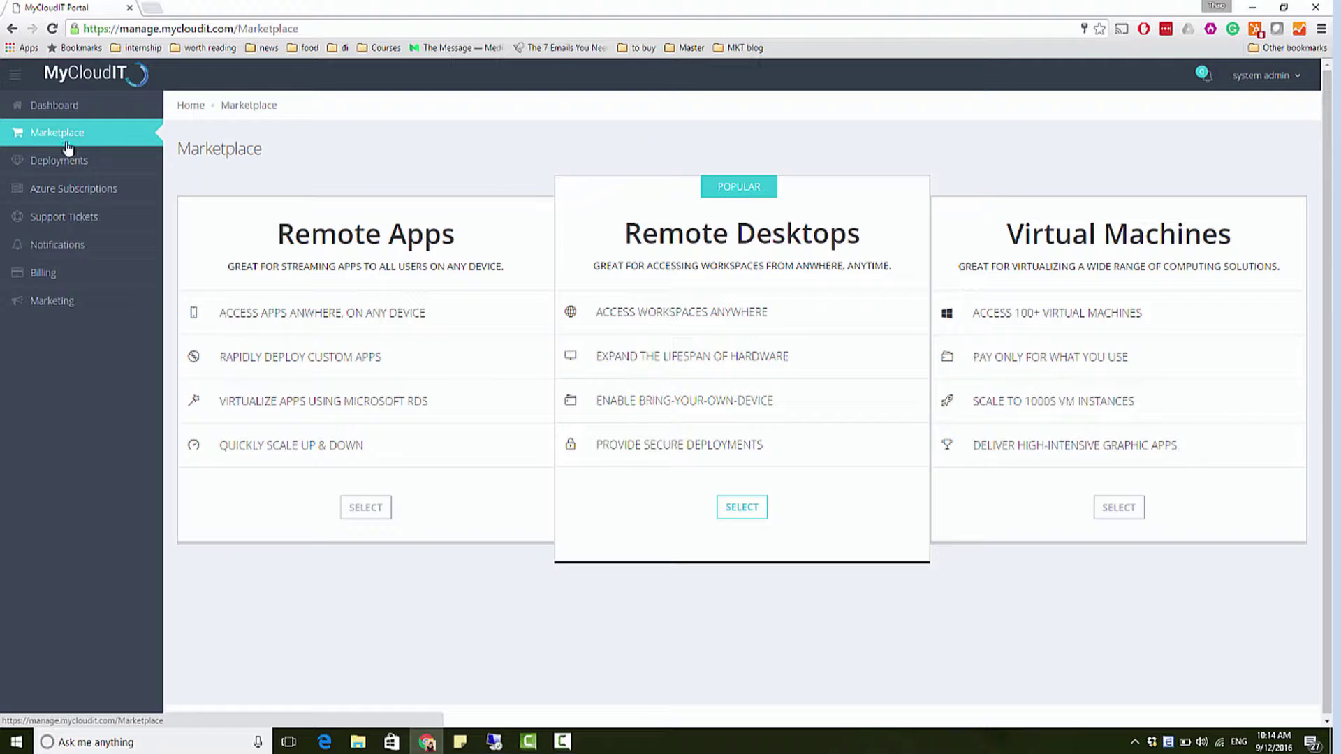
Step: Select Remote Apps in Marketplace, then the Standard Remote Apps plan
left_click(363, 509)
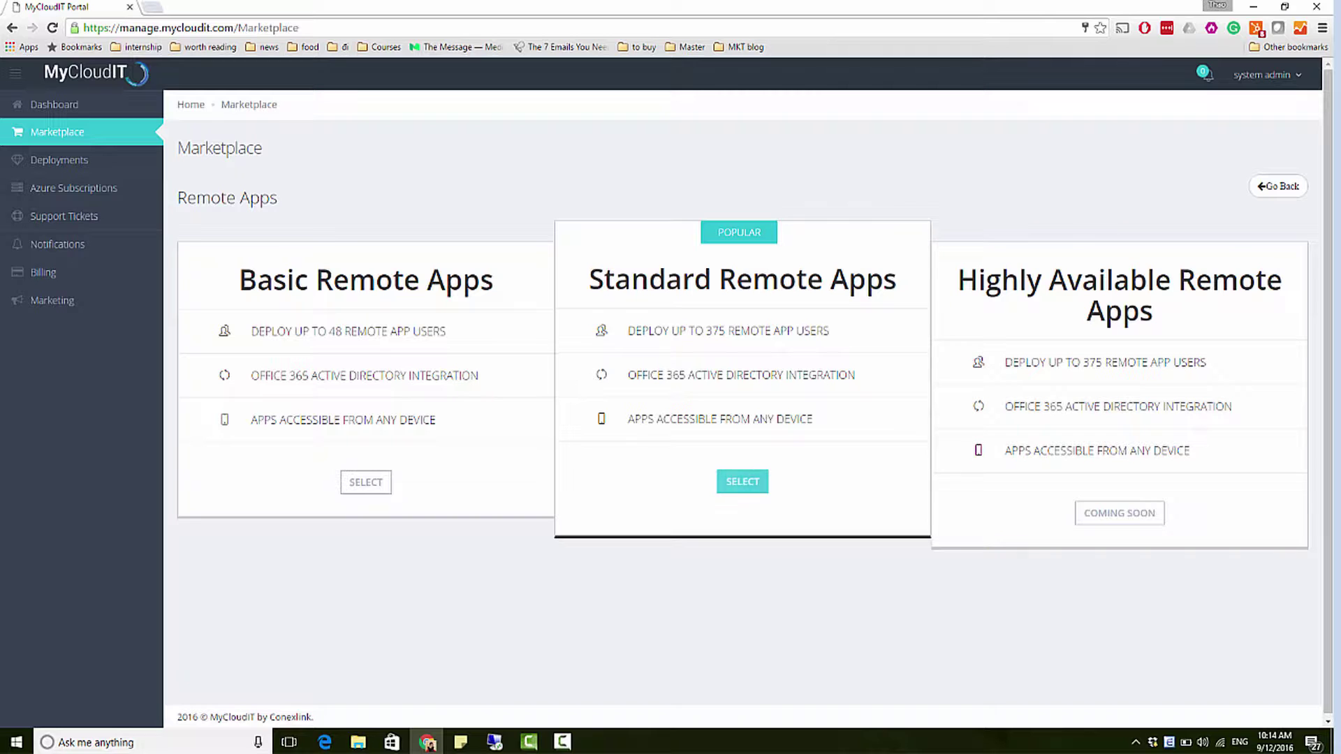
left_click(743, 481)
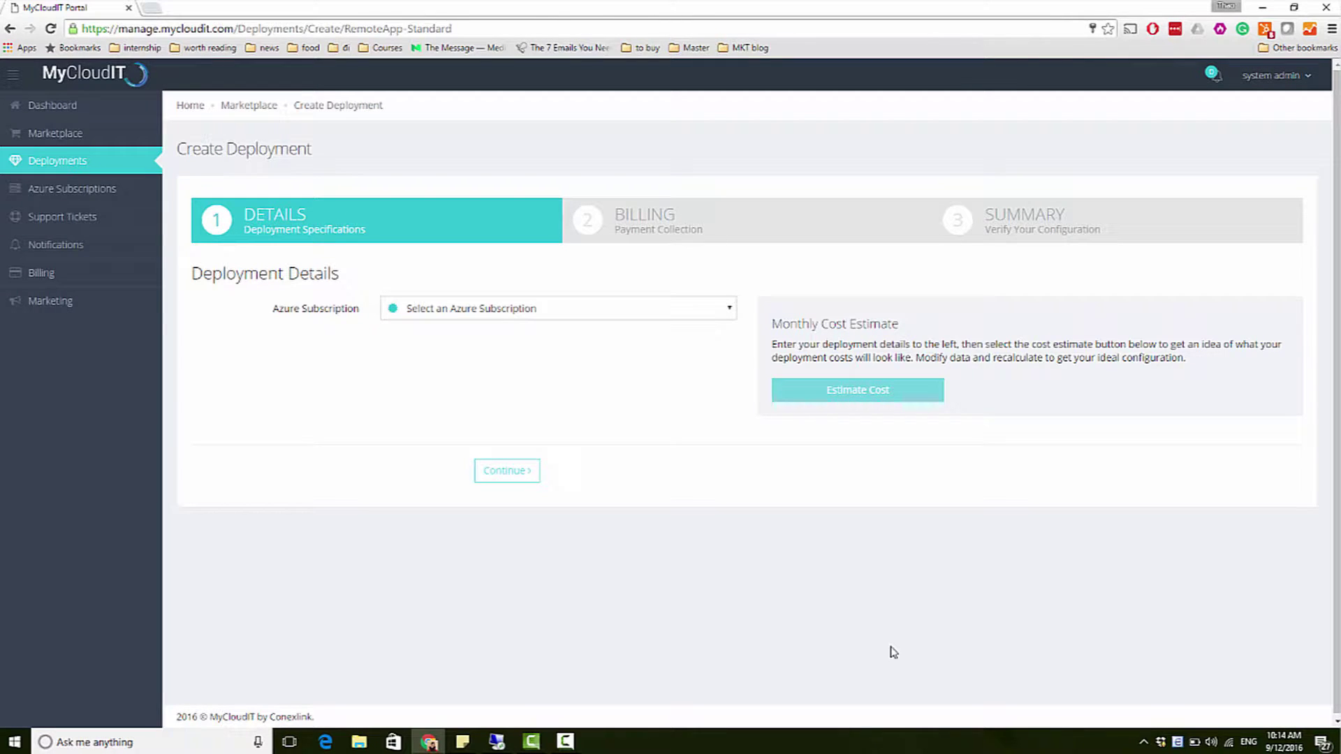
Step: Set subscription to MCIT vNext Dev, location to Central US and Windows version to Windows 8
left_click(727, 312)
left_click(719, 342)
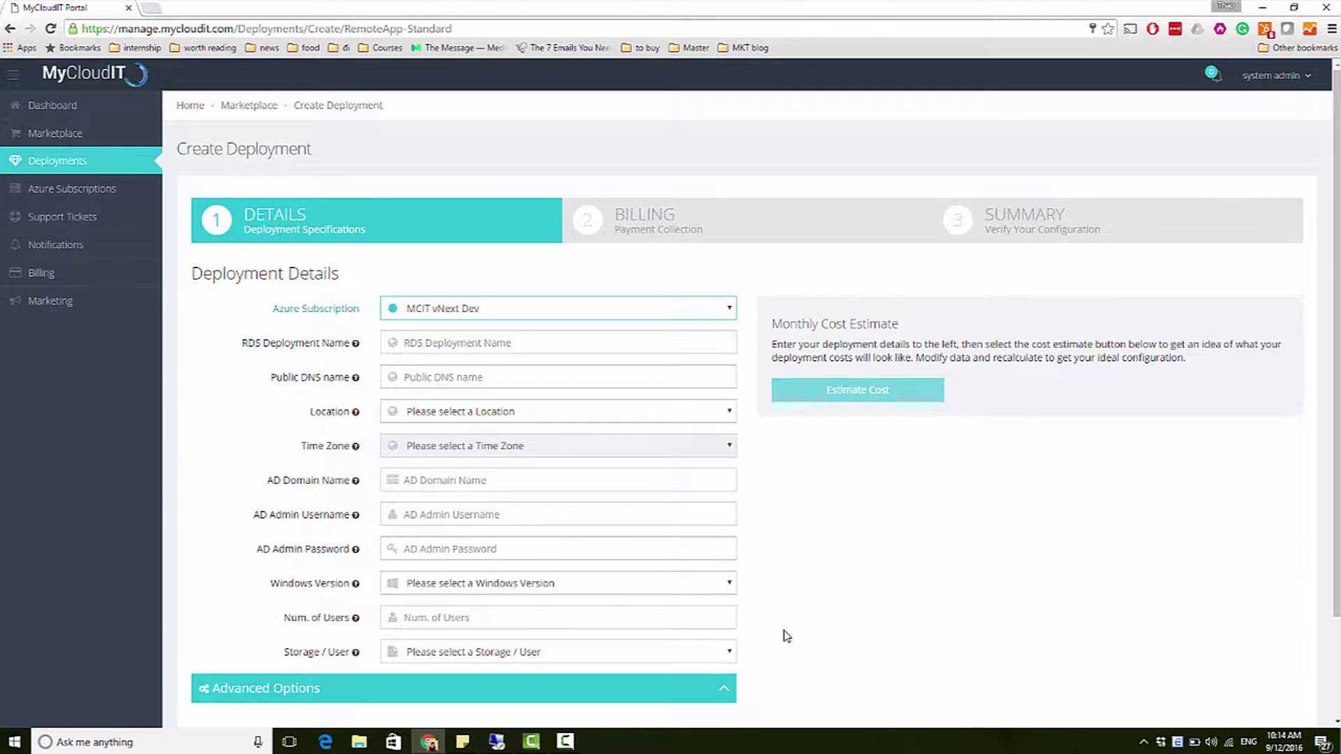
left_click(569, 412)
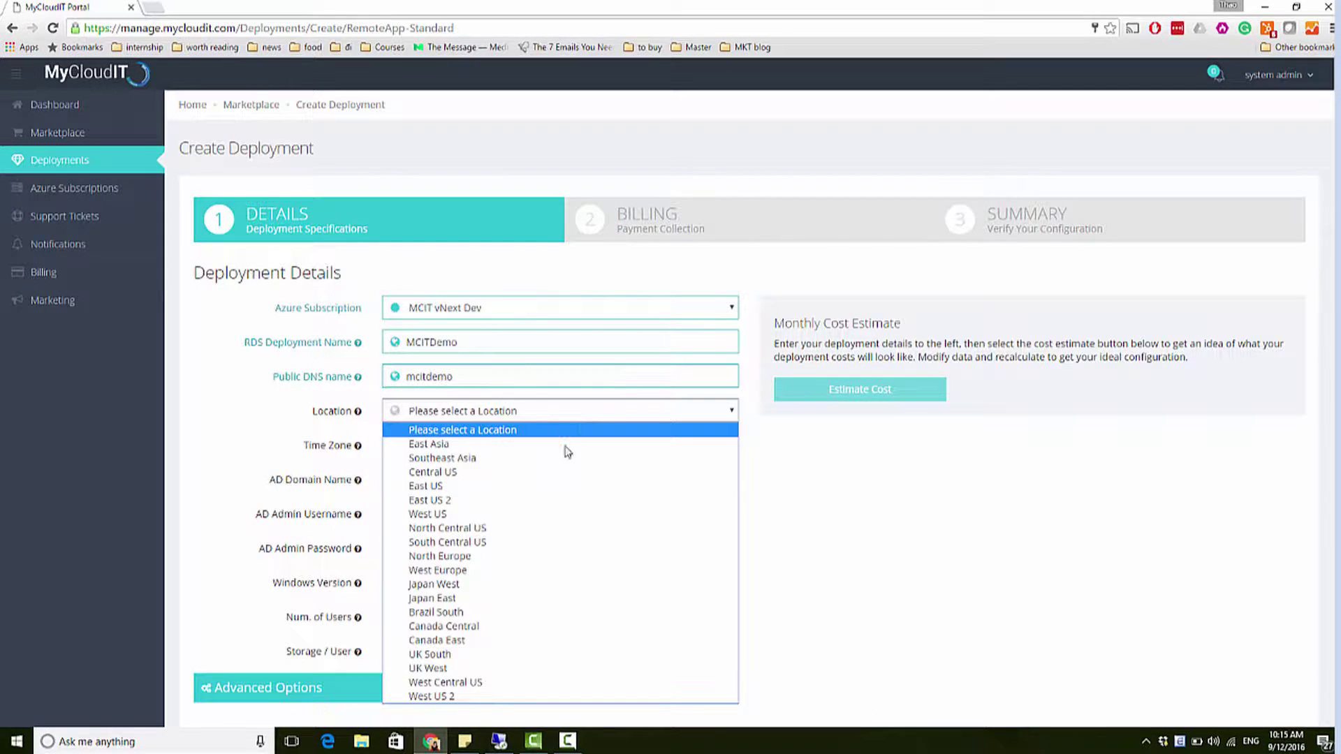
left_click(564, 472)
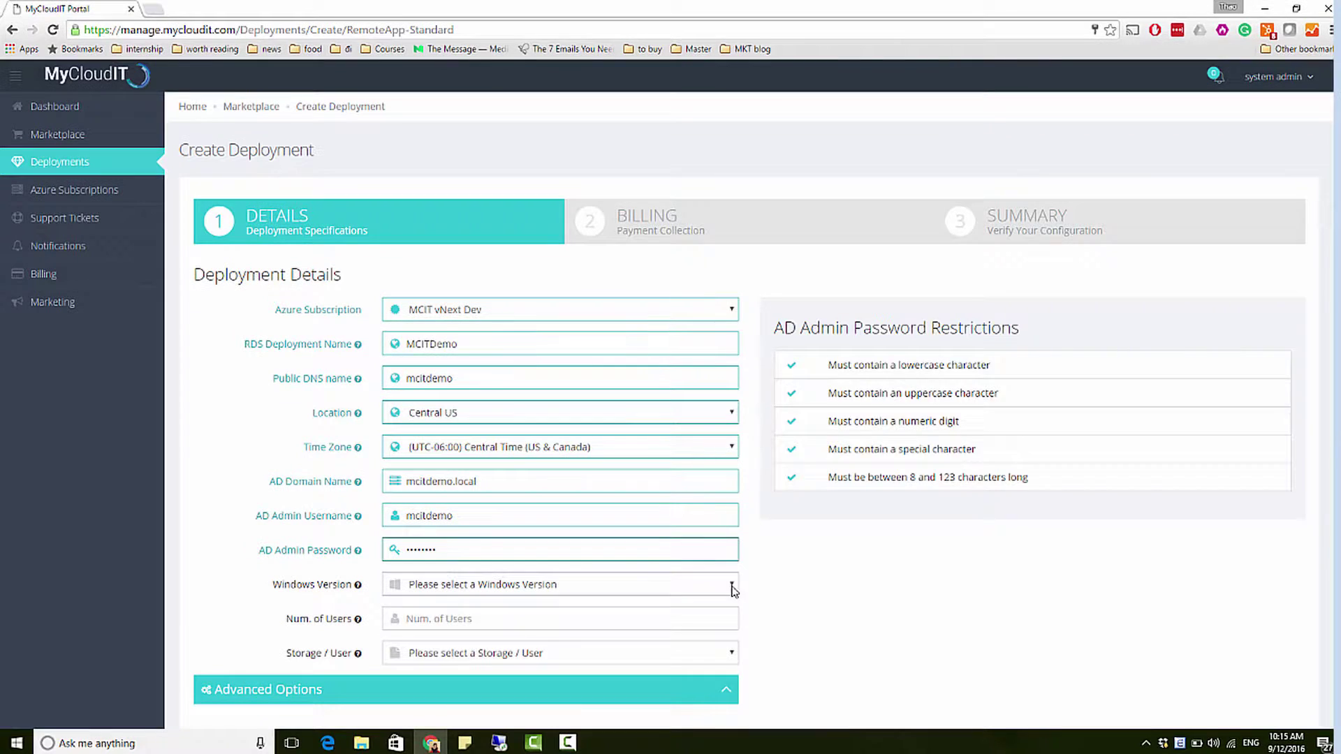
left_click(731, 587)
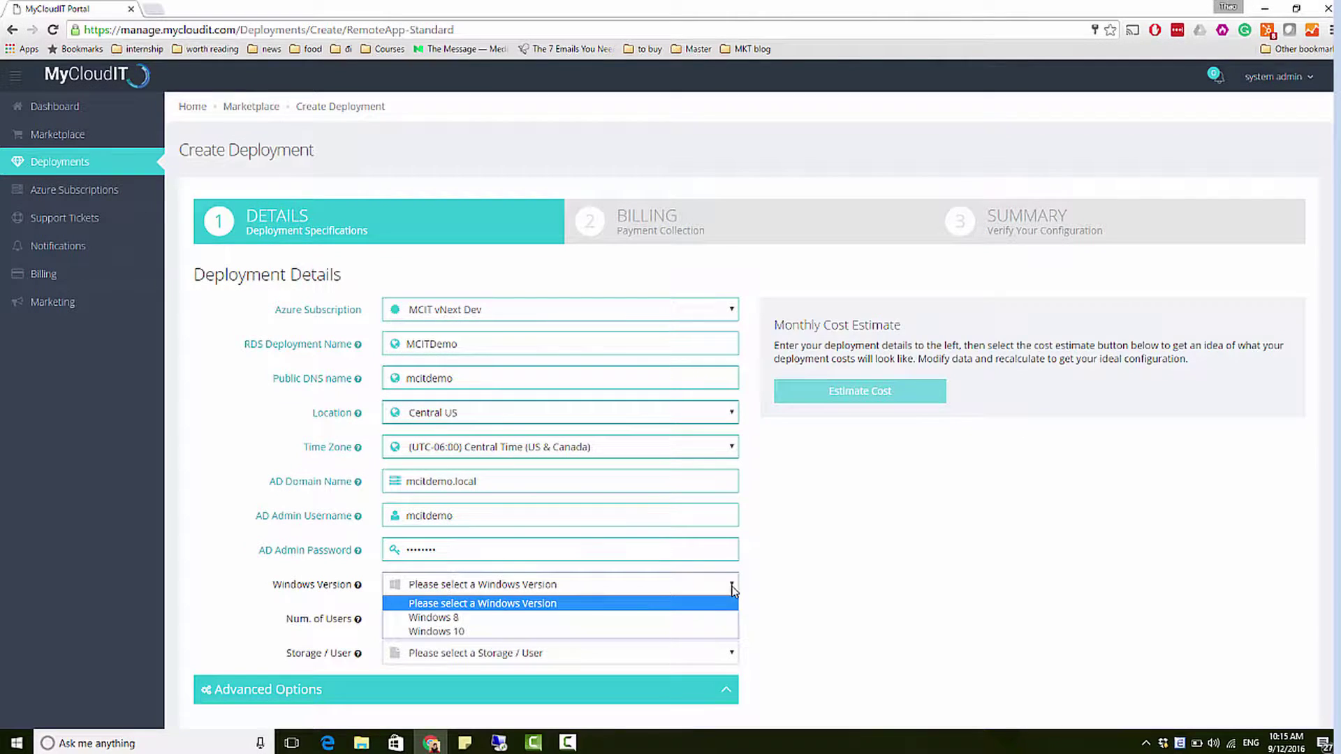
left_click(719, 619)
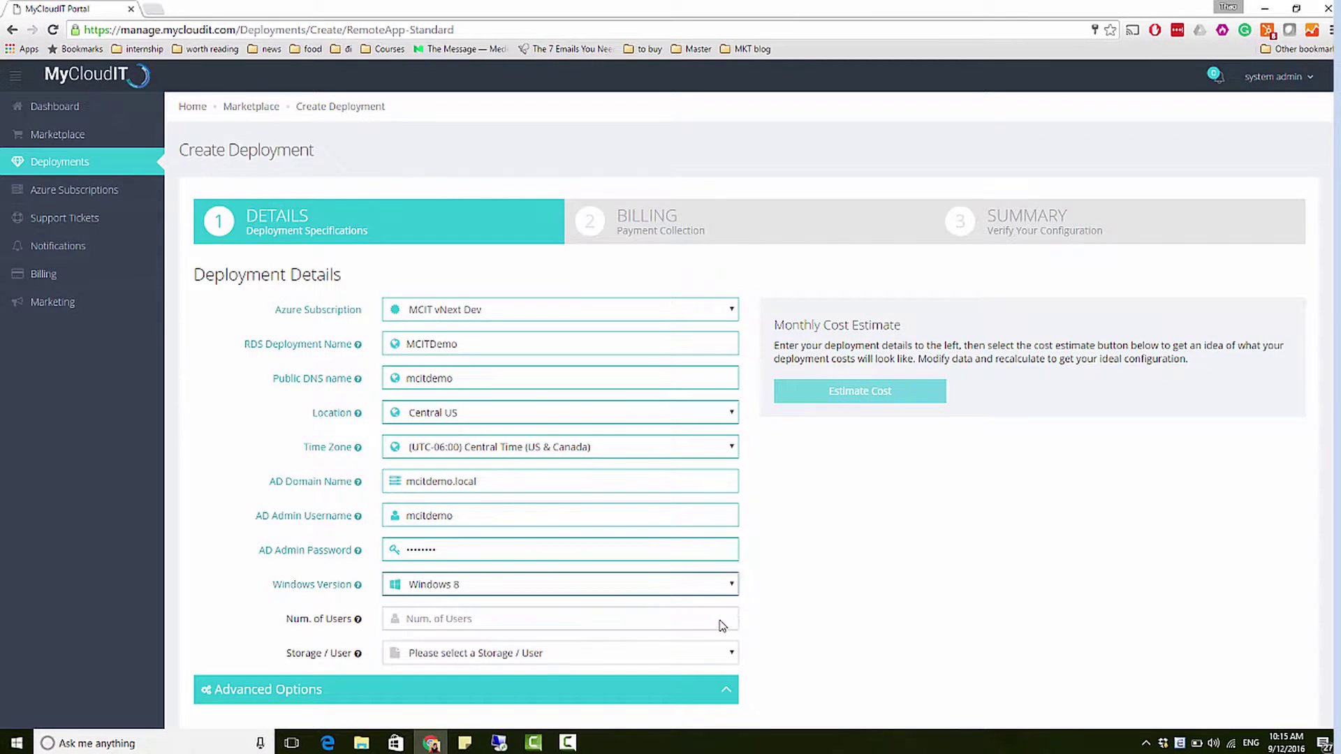
Step: Enter 24 users and leave storage per user at 4 GB
left_click(571, 613)
type("24")
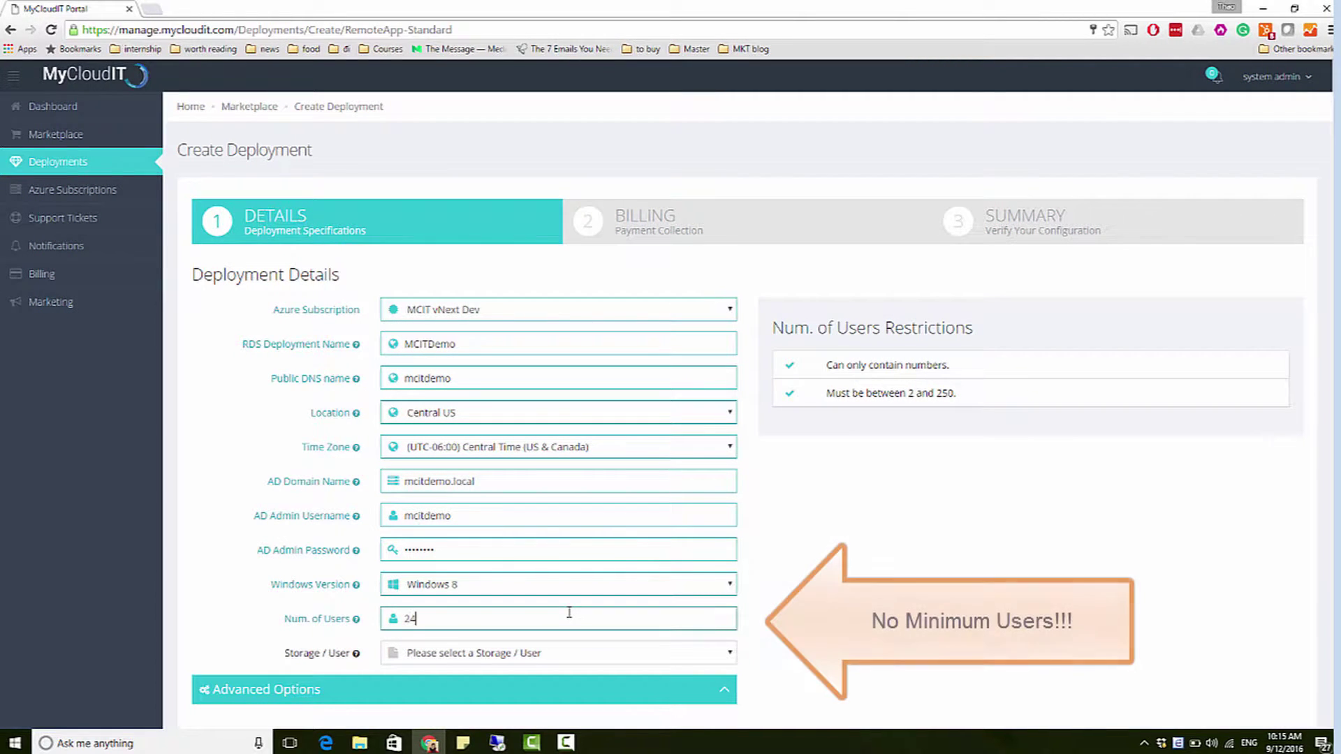
left_click(727, 656)
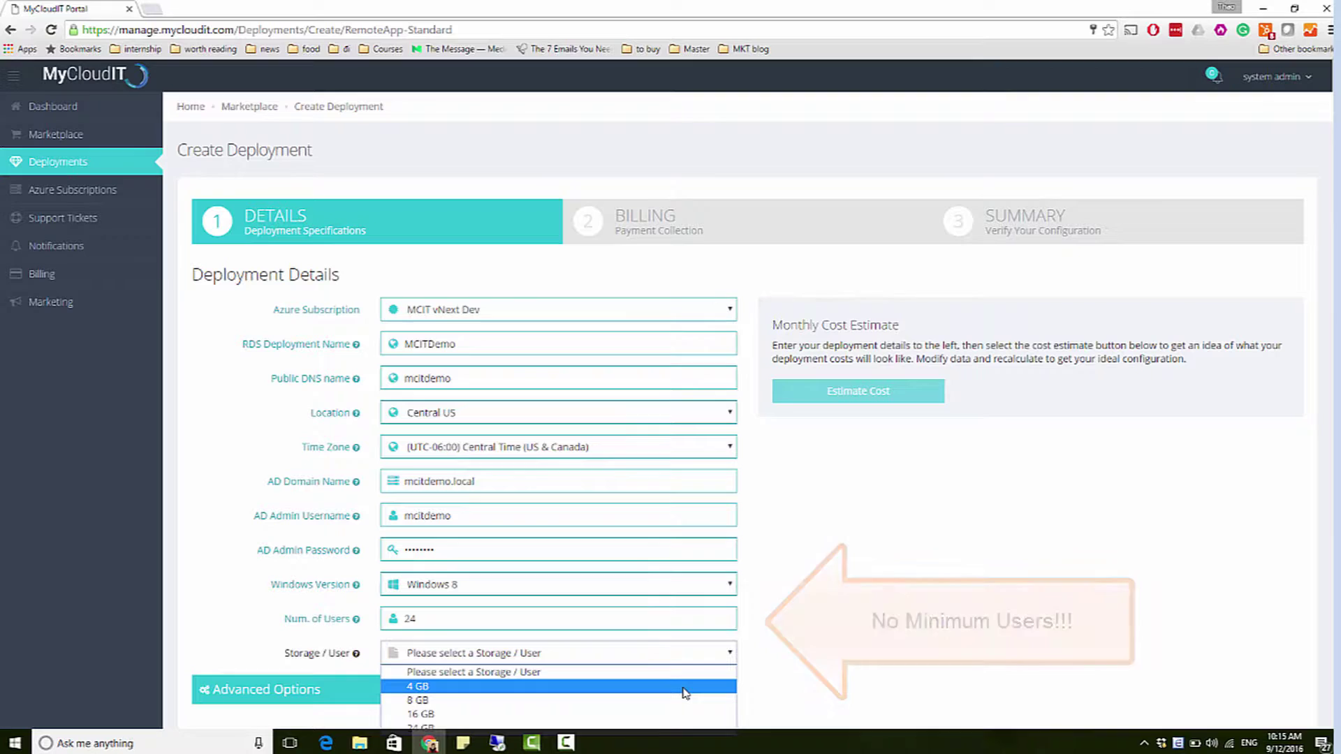
key("Escape")
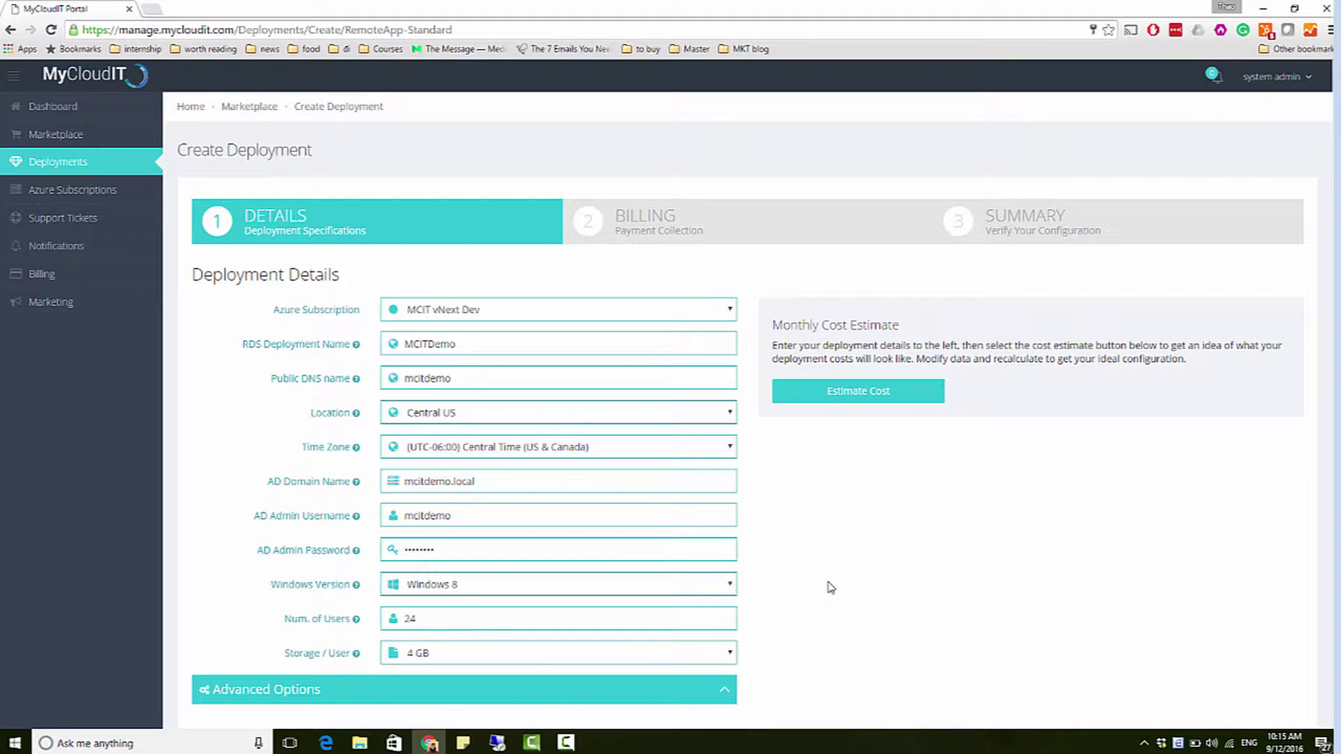
Step: In Advanced Options keep Standard A1 VM sizes and change session hosts to 2
scroll(831, 587, "down", 2)
left_click(726, 569)
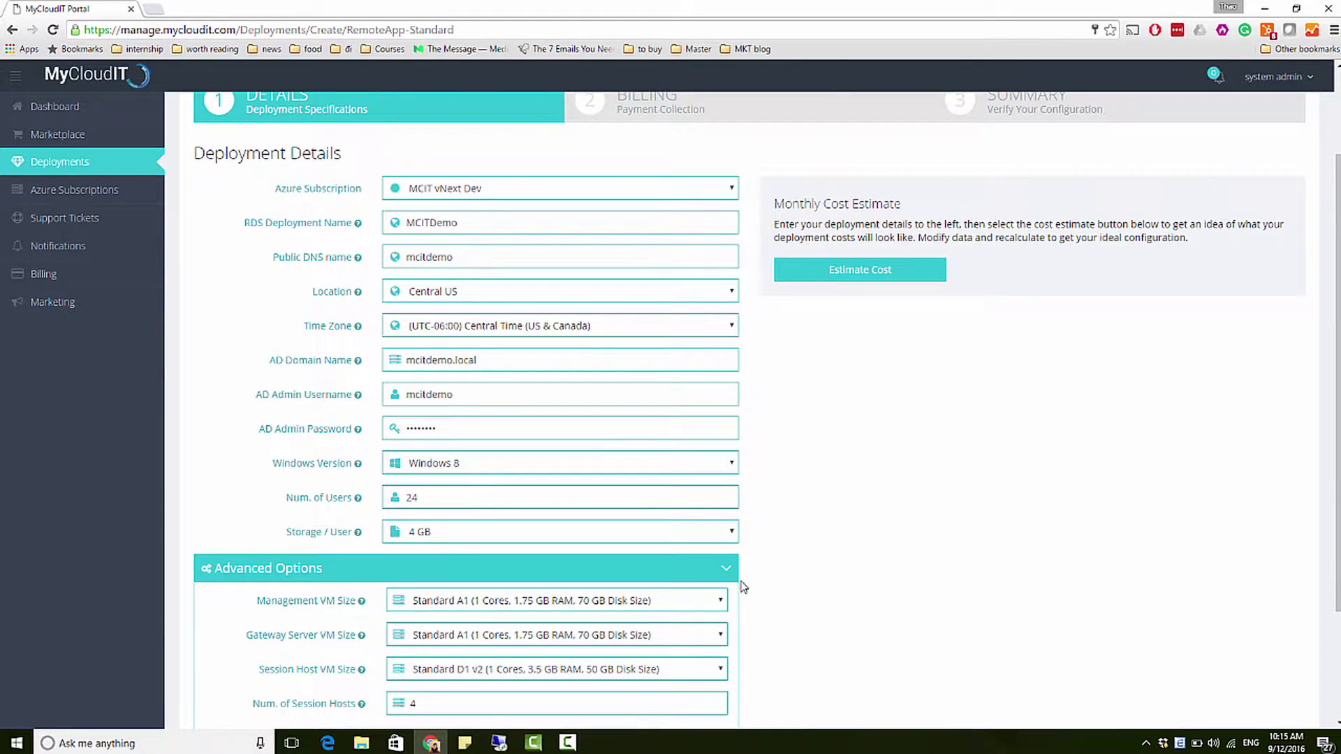
scroll(748, 589, "down", 2)
left_click(721, 461)
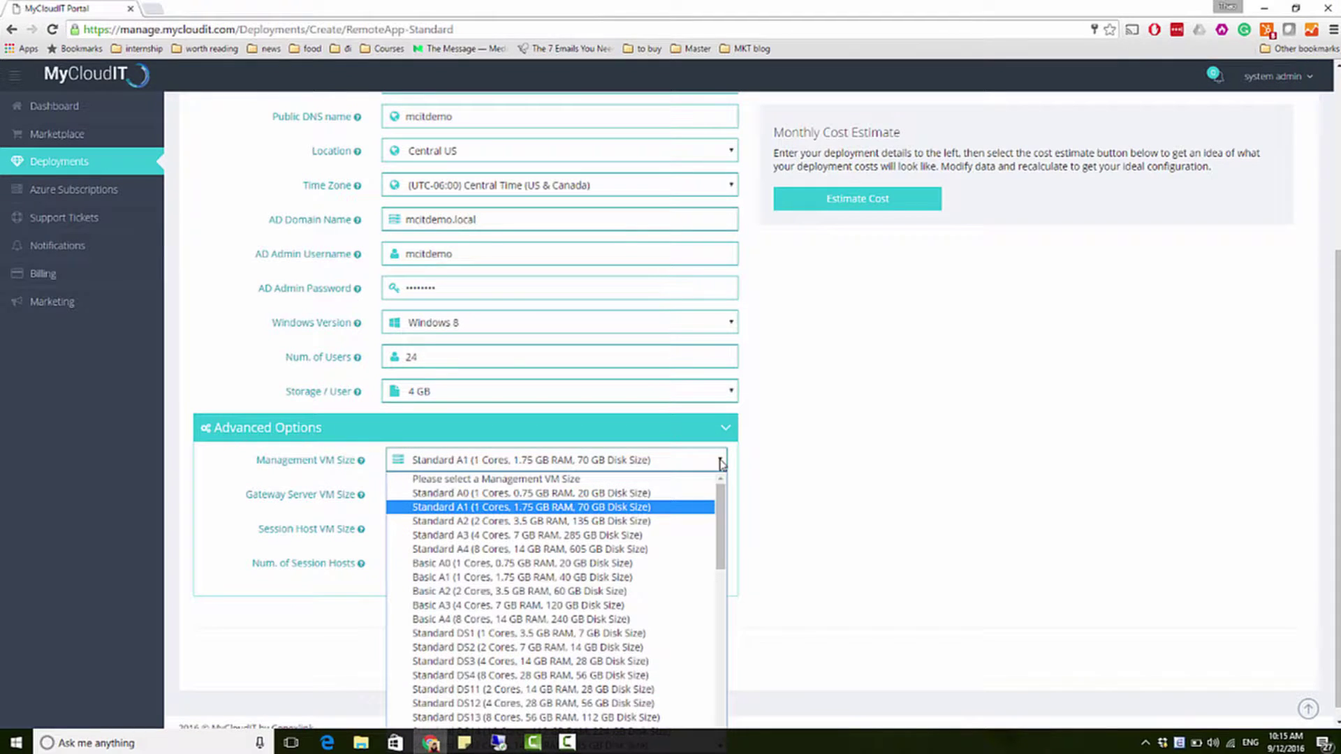
left_click(721, 461)
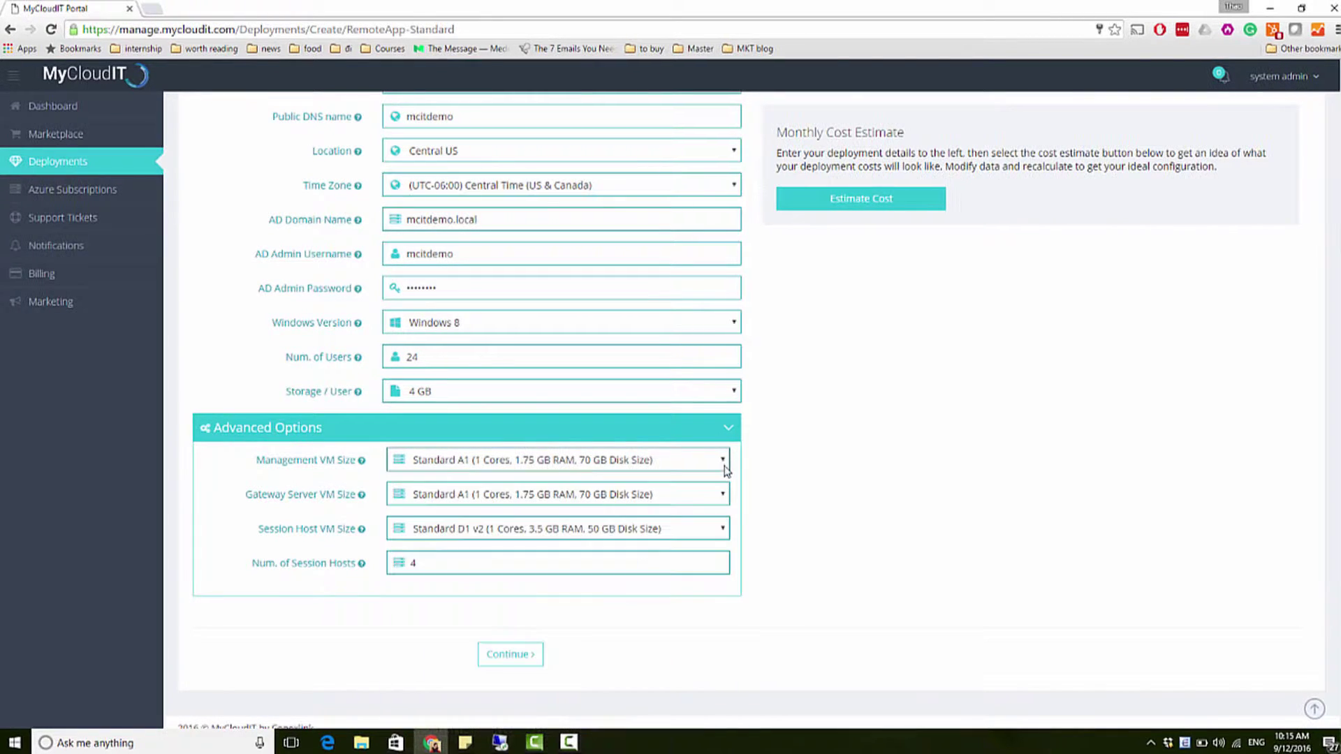
left_click(724, 494)
left_click(702, 559)
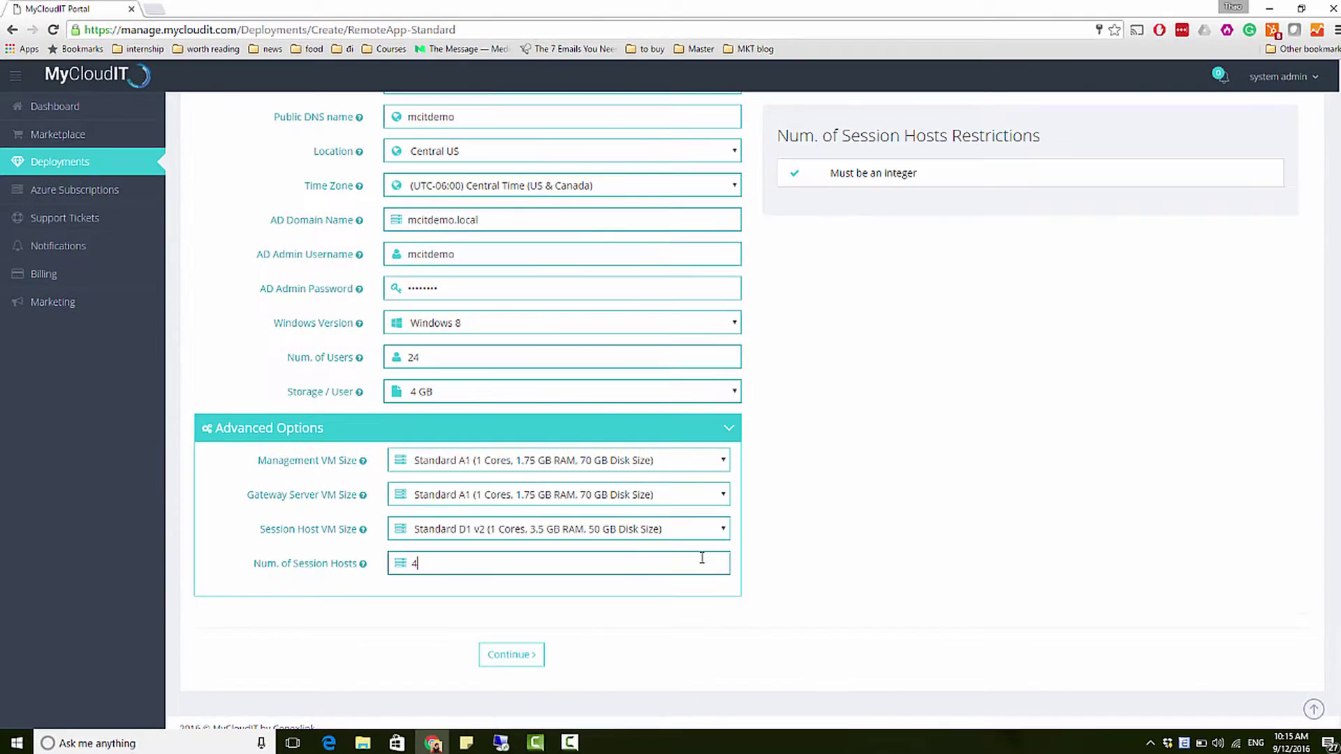
key("BackSpace")
type("2")
left_click(742, 559)
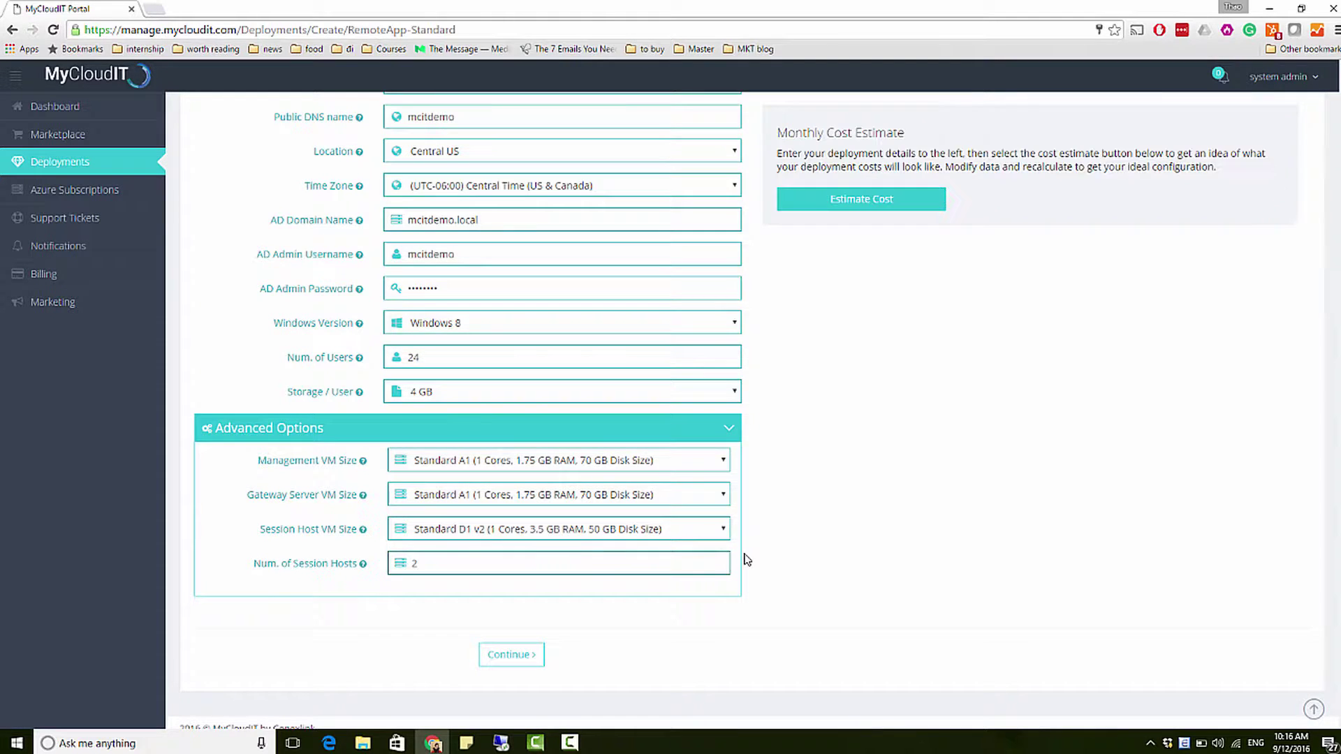
scroll(803, 417, "up", 5)
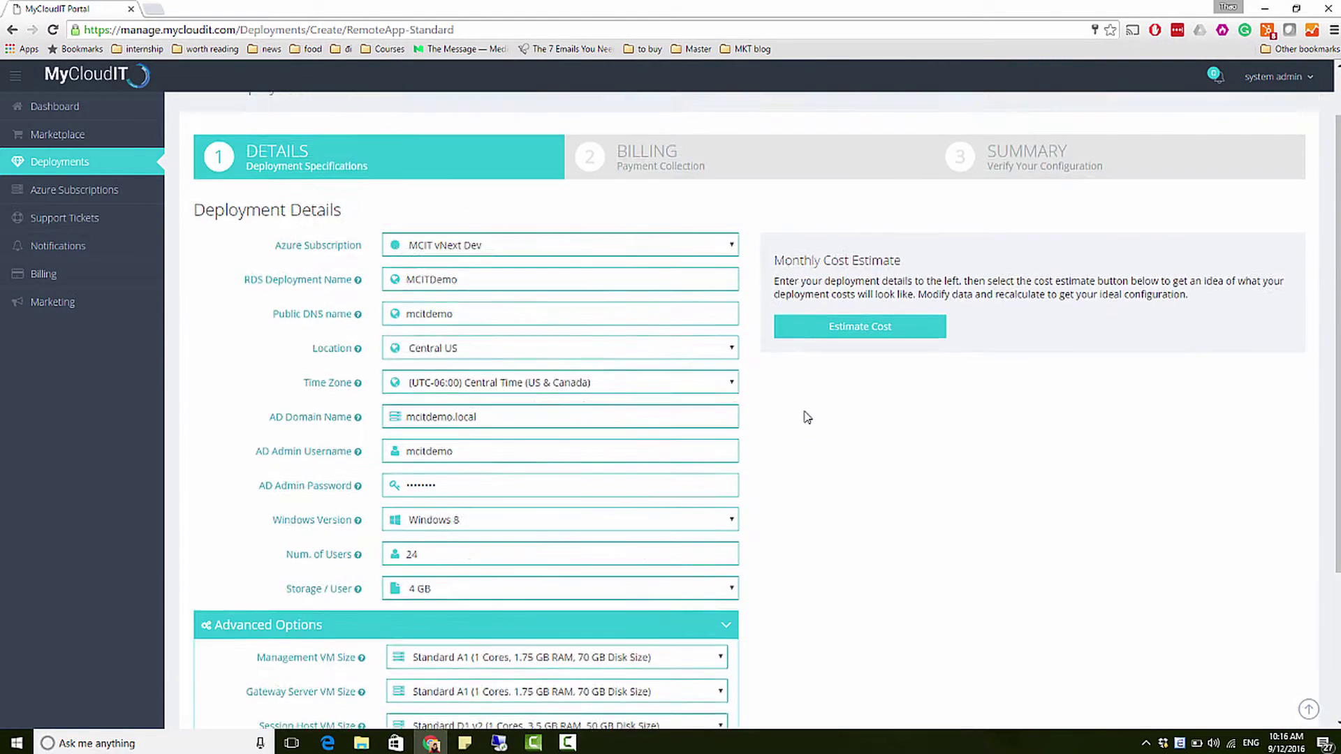
Step: Run Estimate Cost, review the $561.51 Azure and $192.00 MyCloudIT figures, and scroll to Continue
left_click(857, 392)
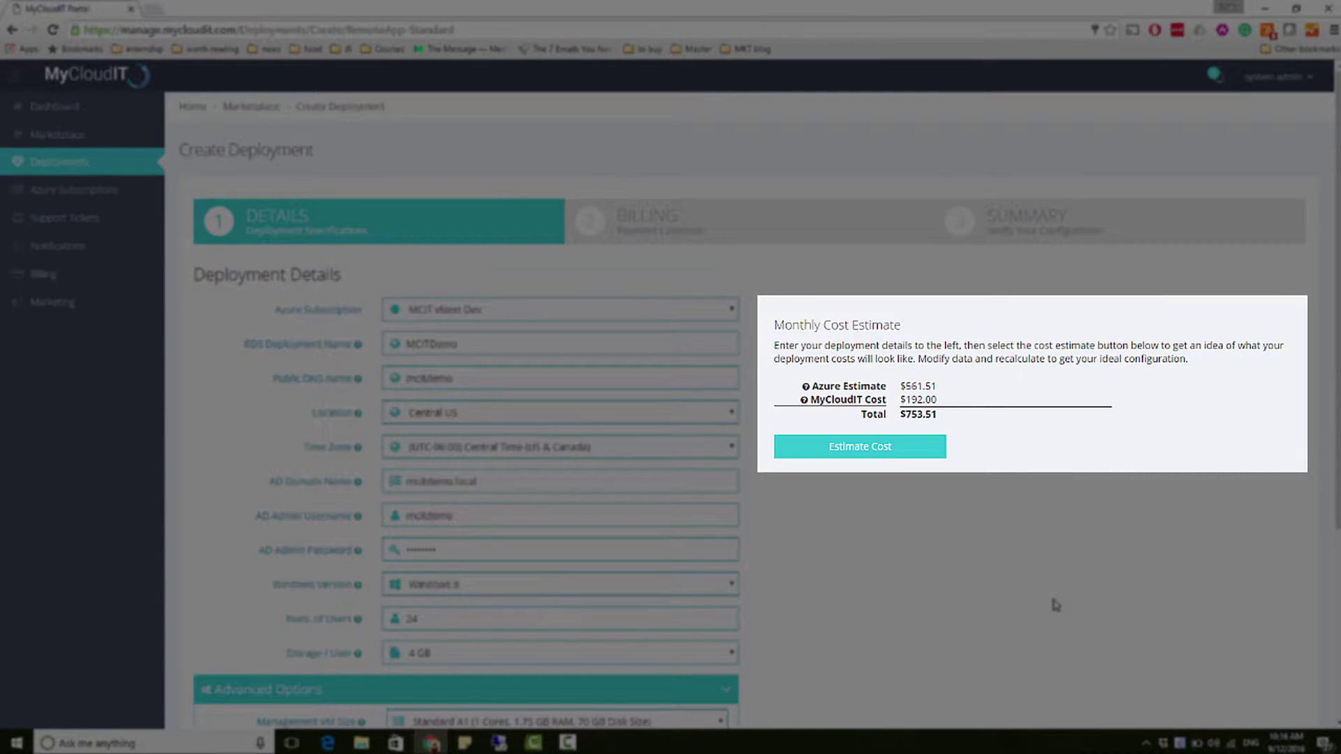
scroll(880, 559, "down", 3)
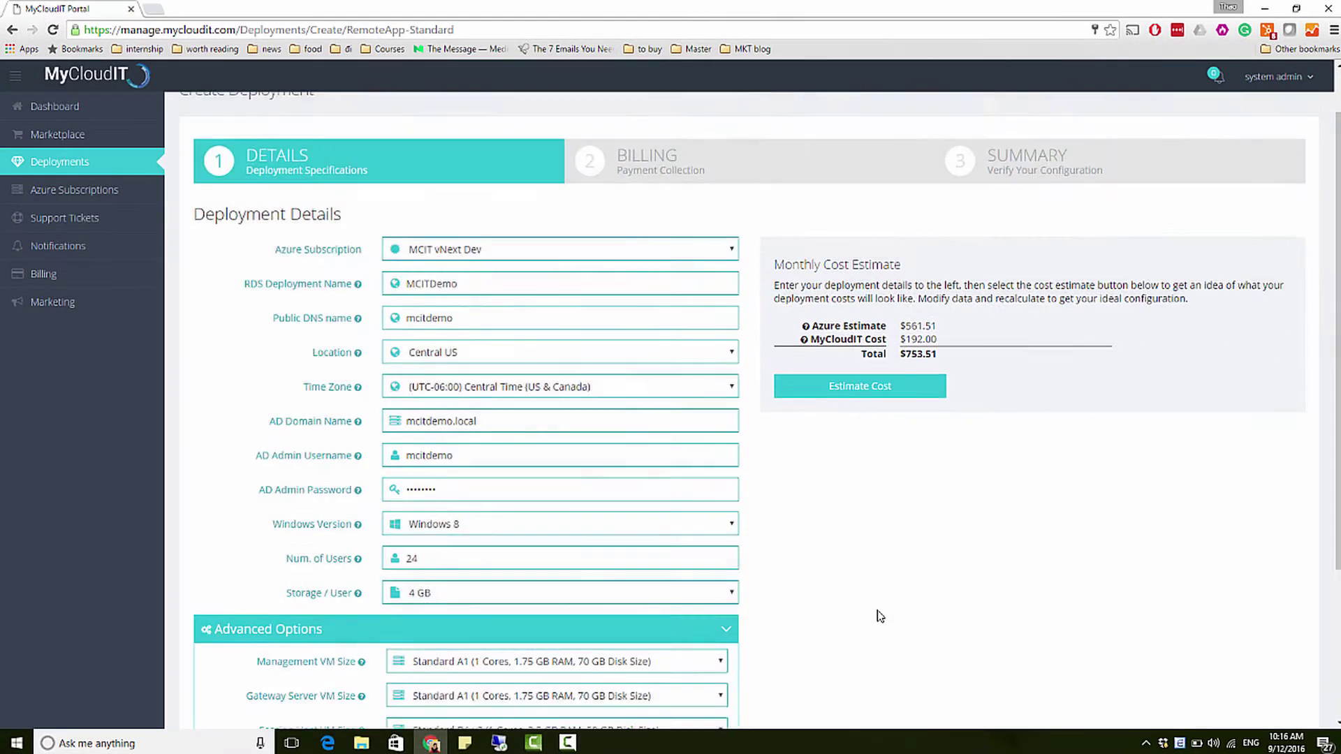
scroll(881, 607, "down", 1)
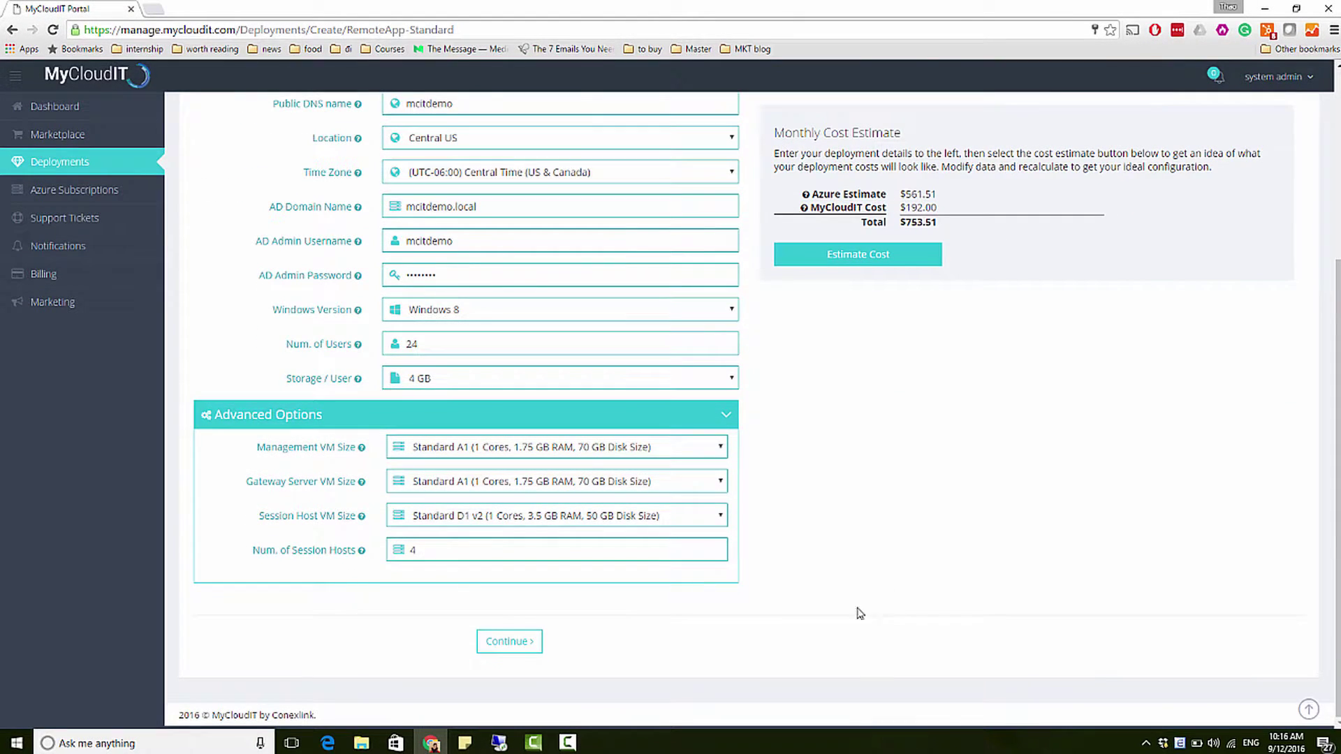
Step: Advance past Details and Billing to the Summary and tick the Conexlink service agreement
left_click(514, 646)
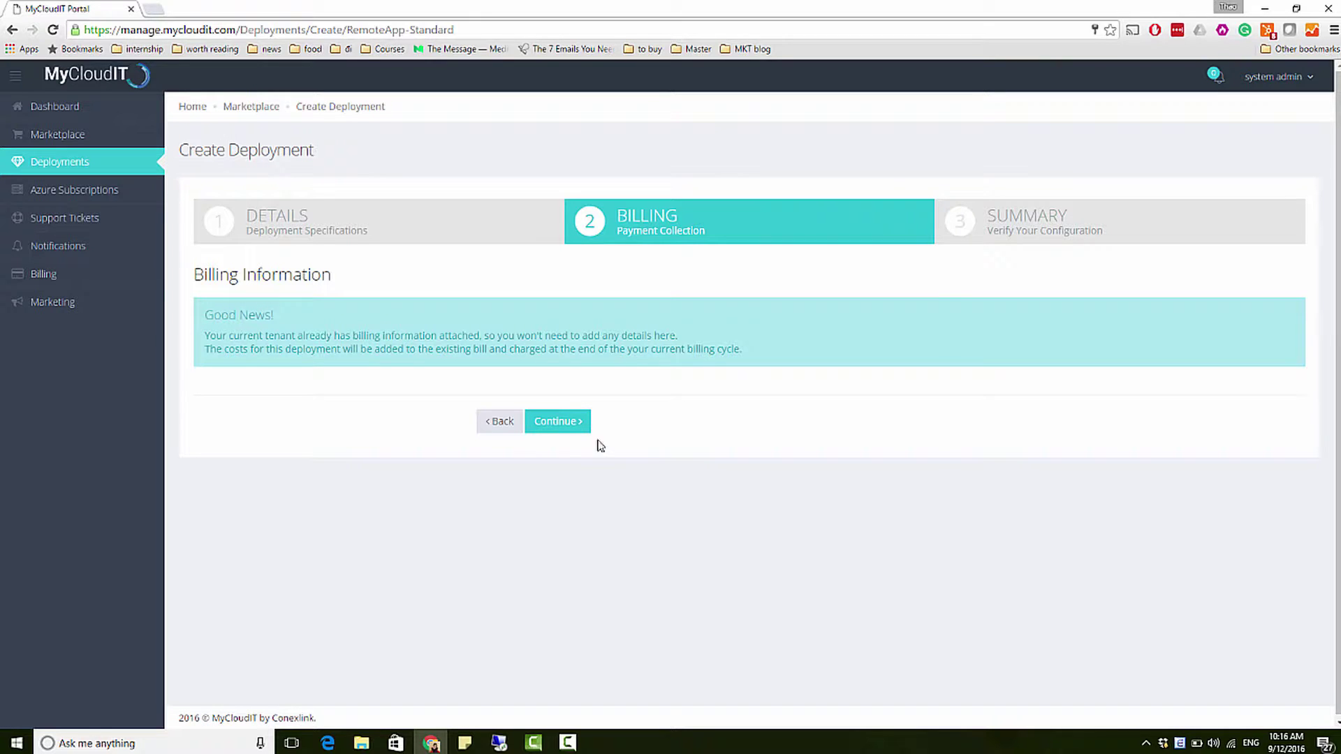
left_click(578, 423)
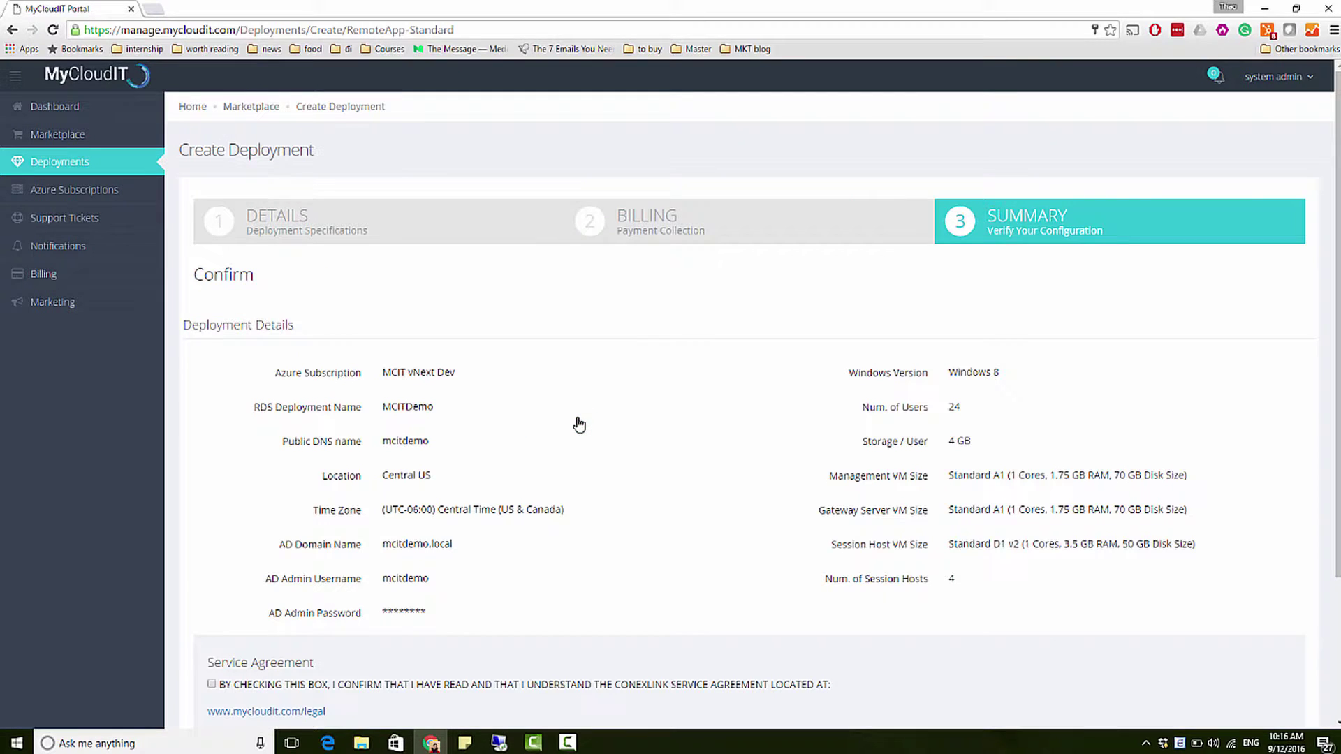
scroll(610, 405, "down", 3)
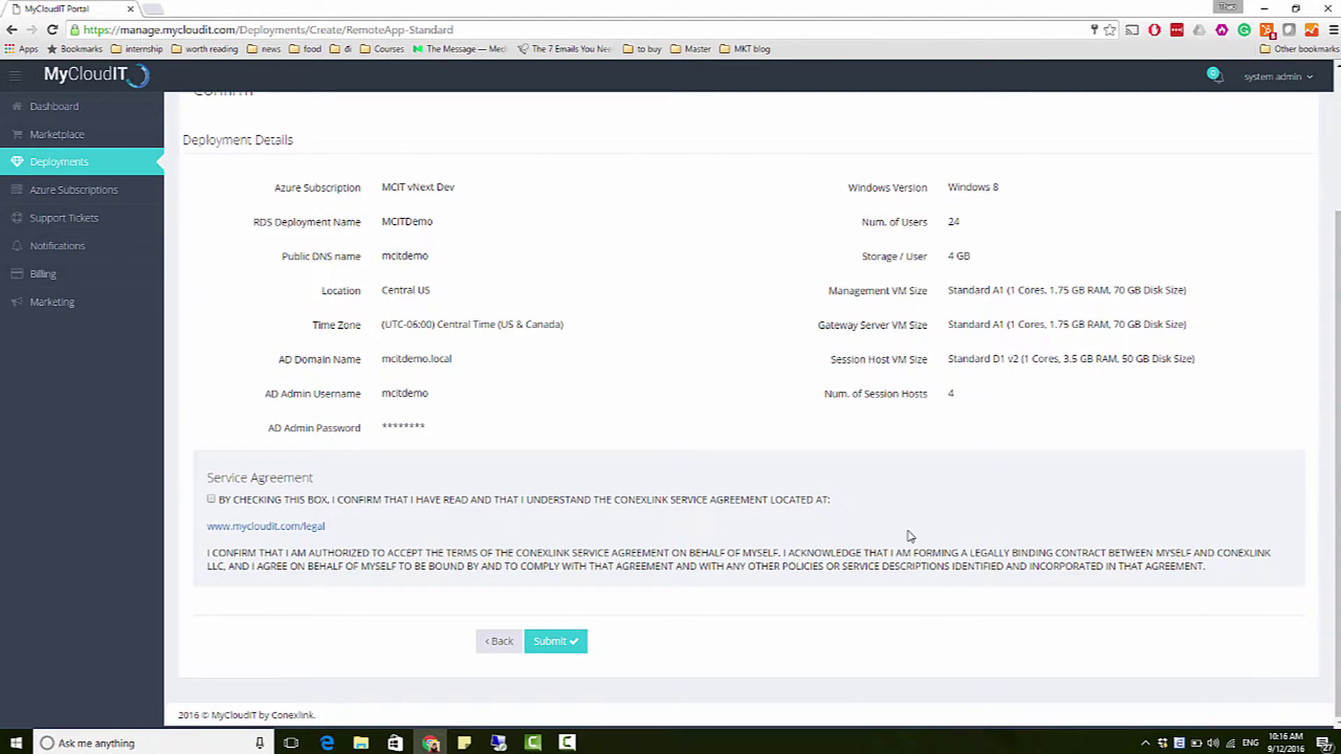
scroll(605, 561, "up", 3)
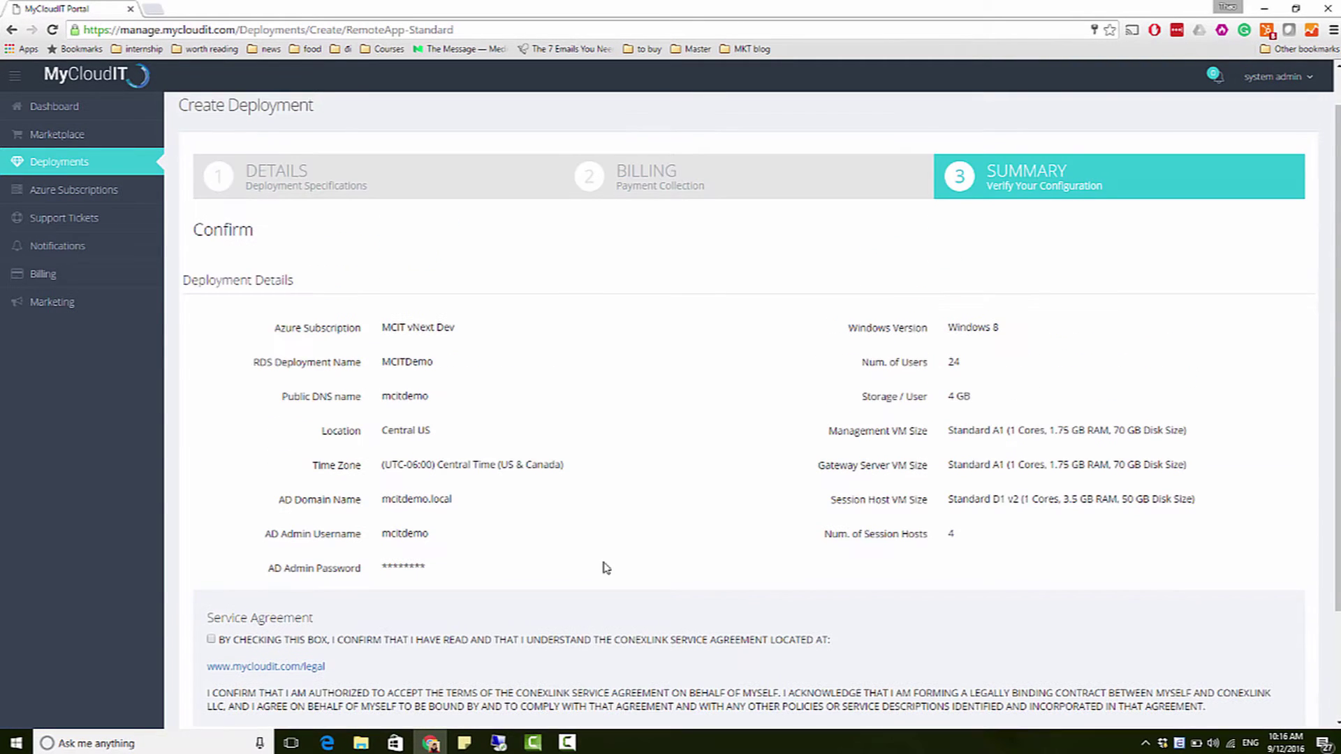
scroll(601, 564, "down", 3)
left_click(211, 500)
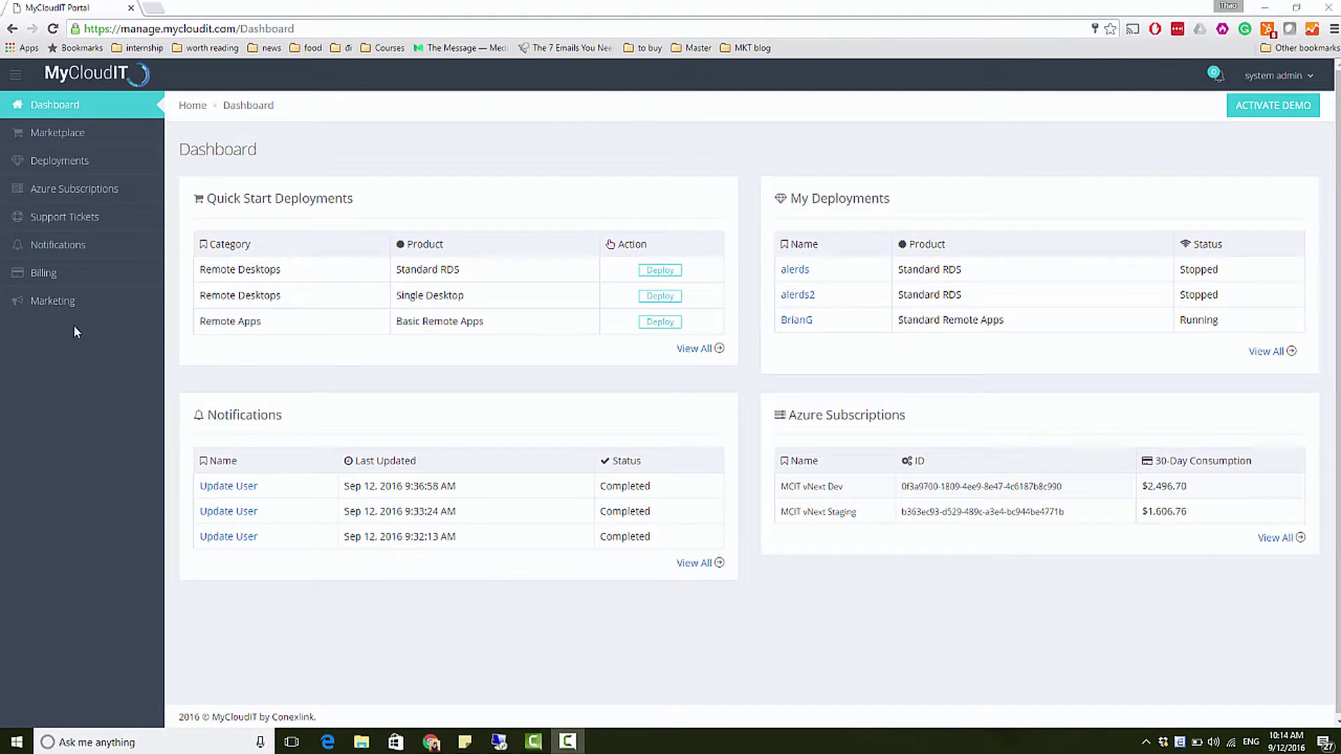
Step: Open the Standard Remote Apps deployment and inspect the RDSGW virtual machine's actions
left_click(80, 166)
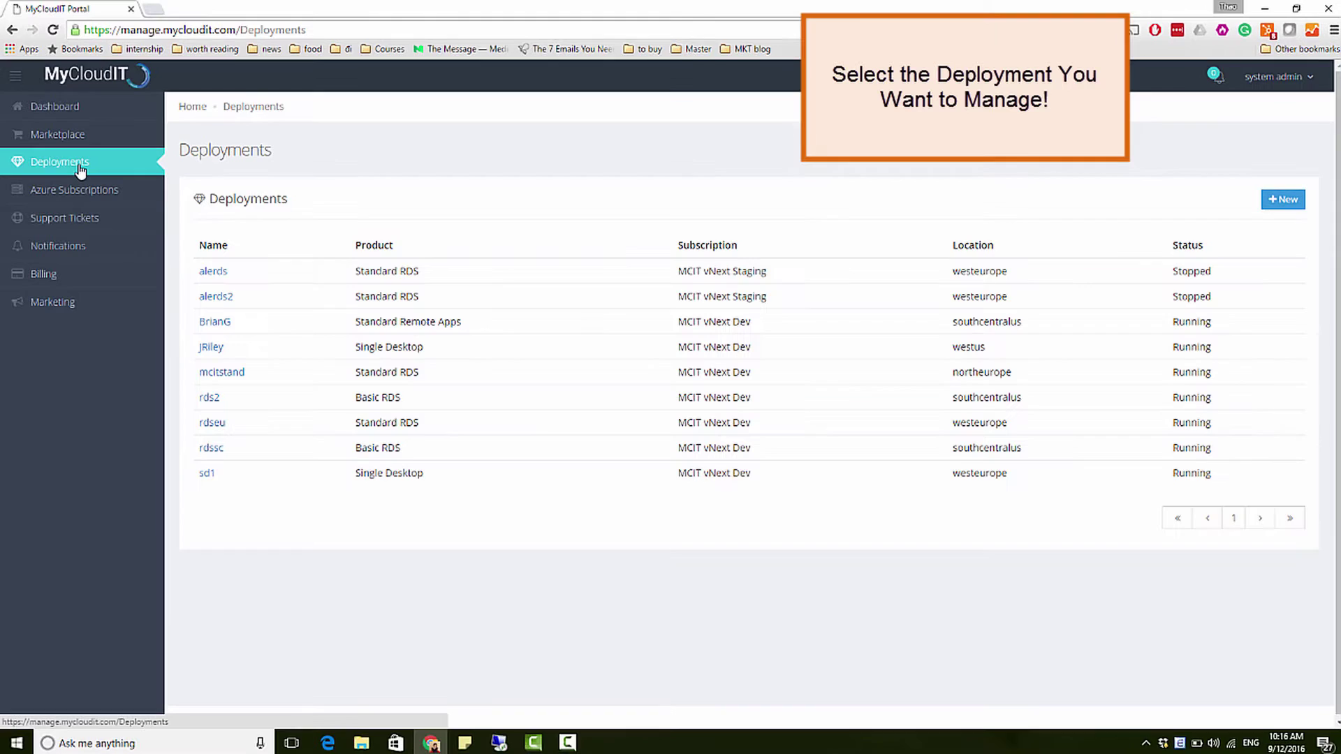
left_click(214, 321)
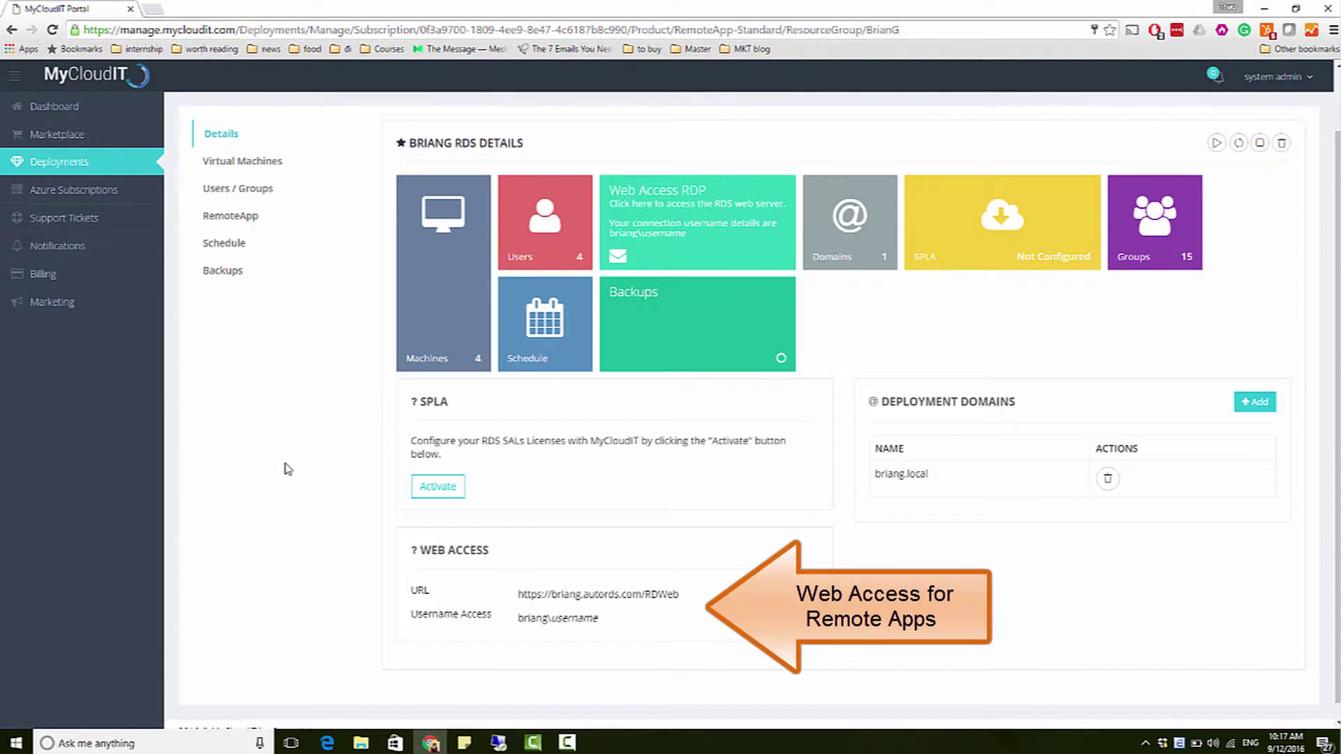
left_click(242, 162)
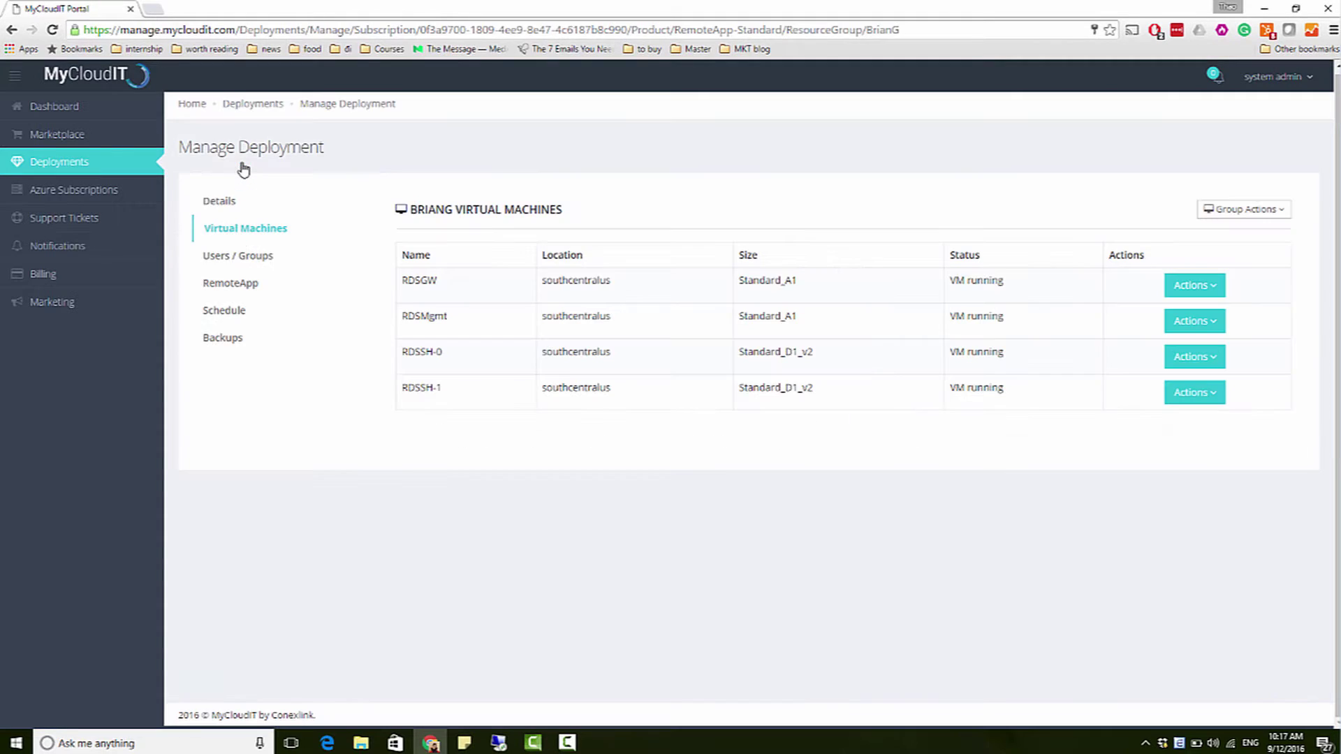
left_click(1217, 288)
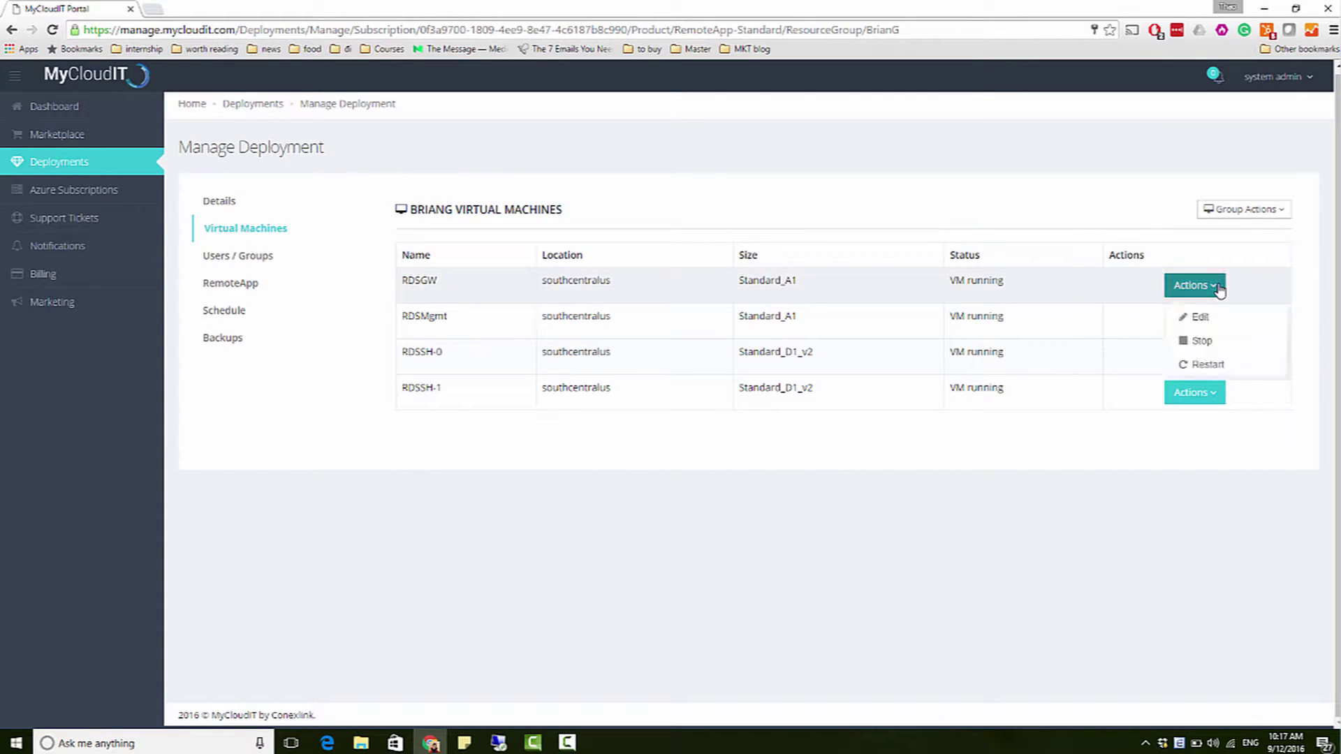
left_click(1218, 288)
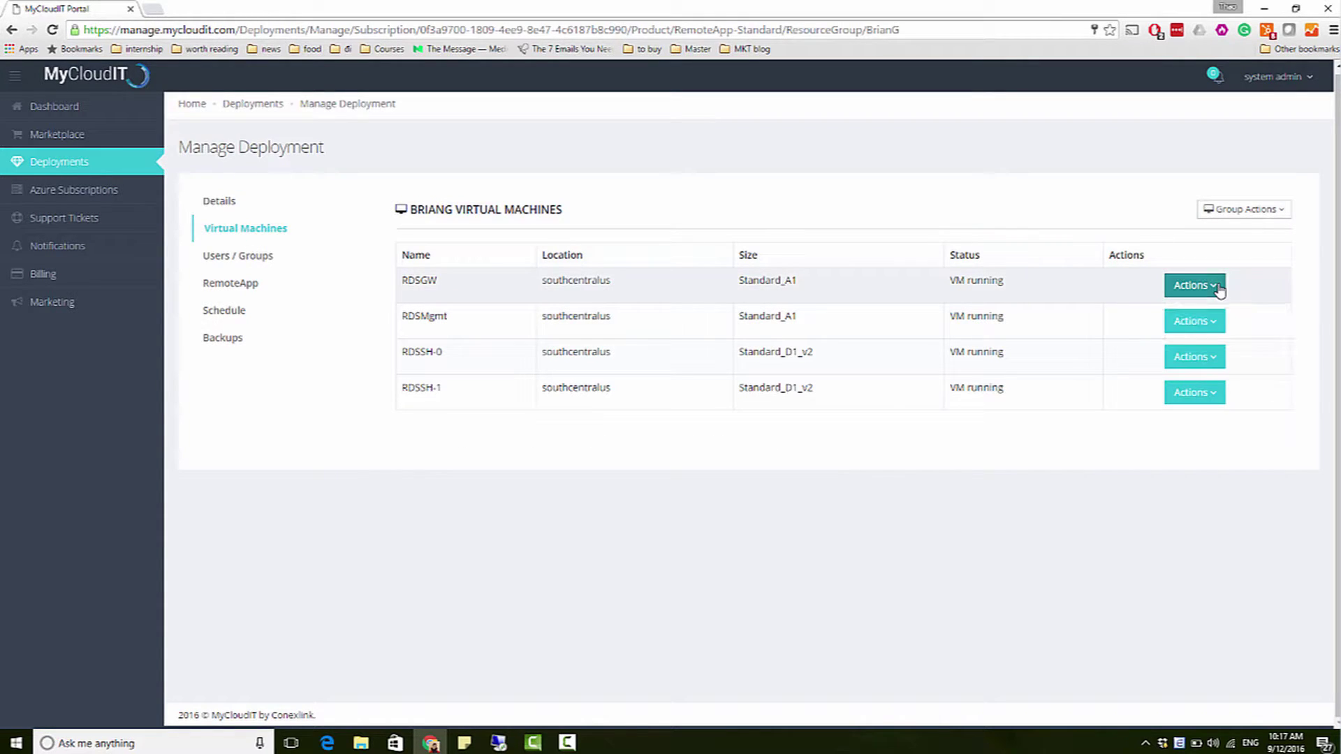
Step: Review a user's edit options in Users / Groups, then go to the RemoteApp section
left_click(257, 259)
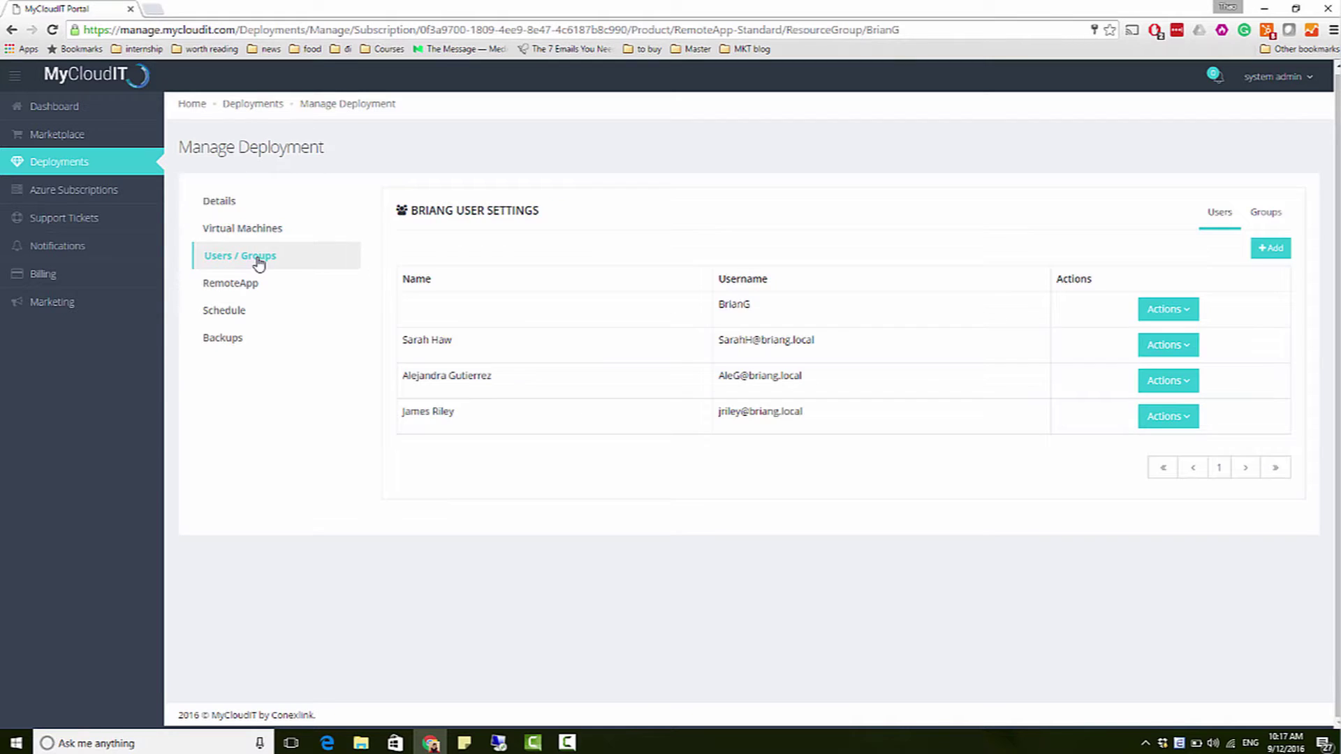
left_click(1191, 354)
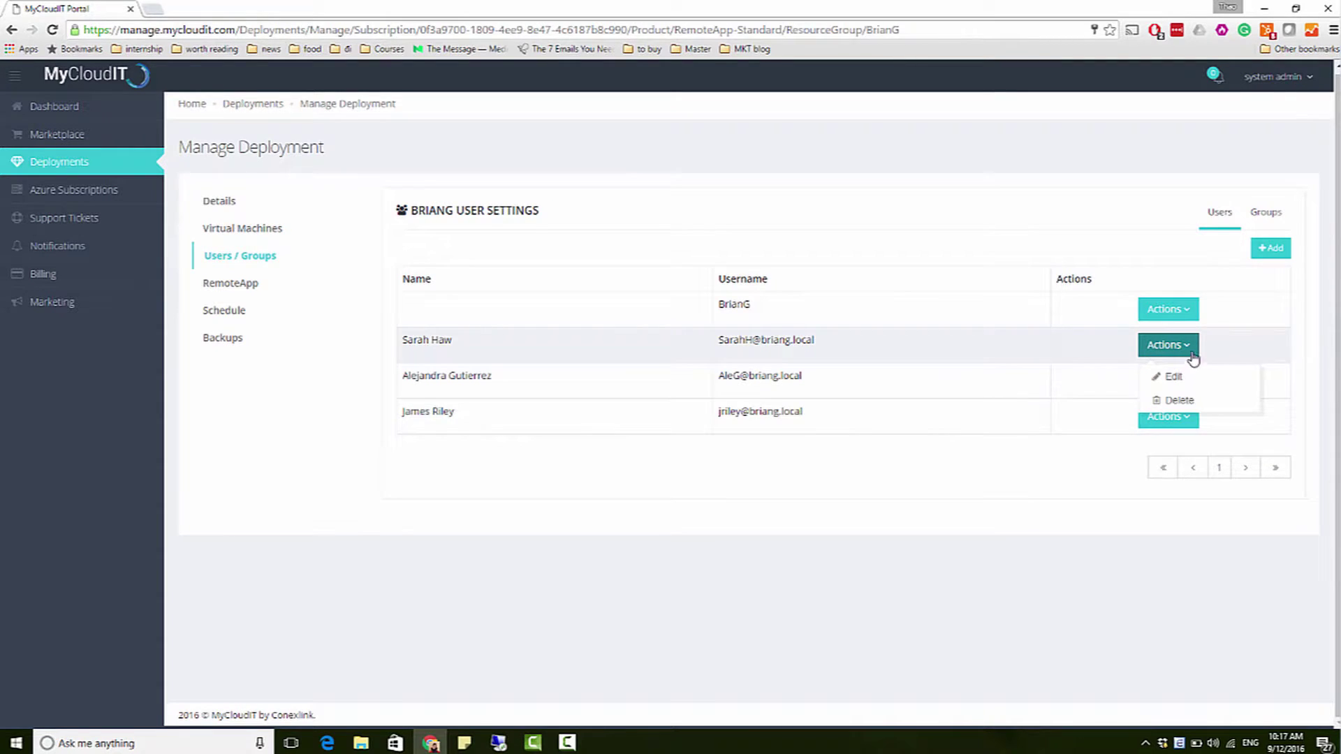
left_click(234, 284)
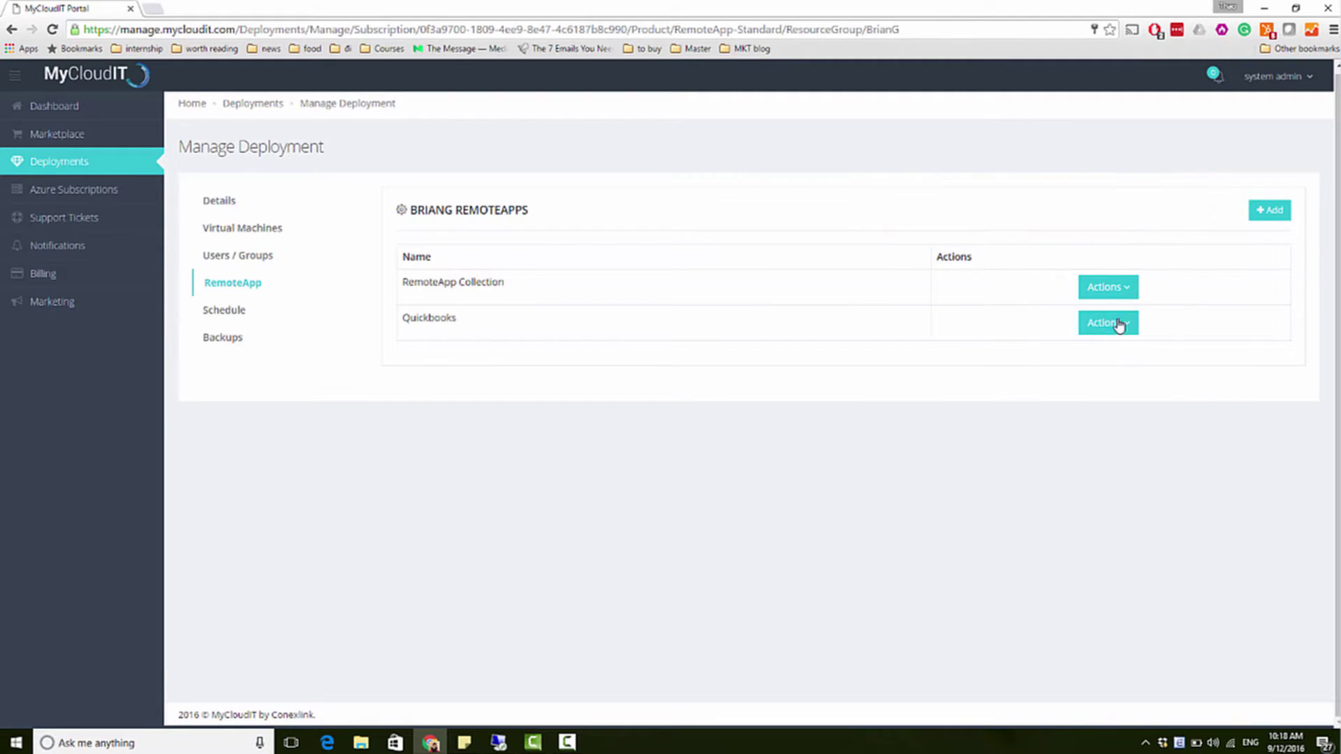
Step: Edit the RemoteApp Collection and browse its Servers, Session, Client, Load Balancing and Security settings
left_click(1127, 298)
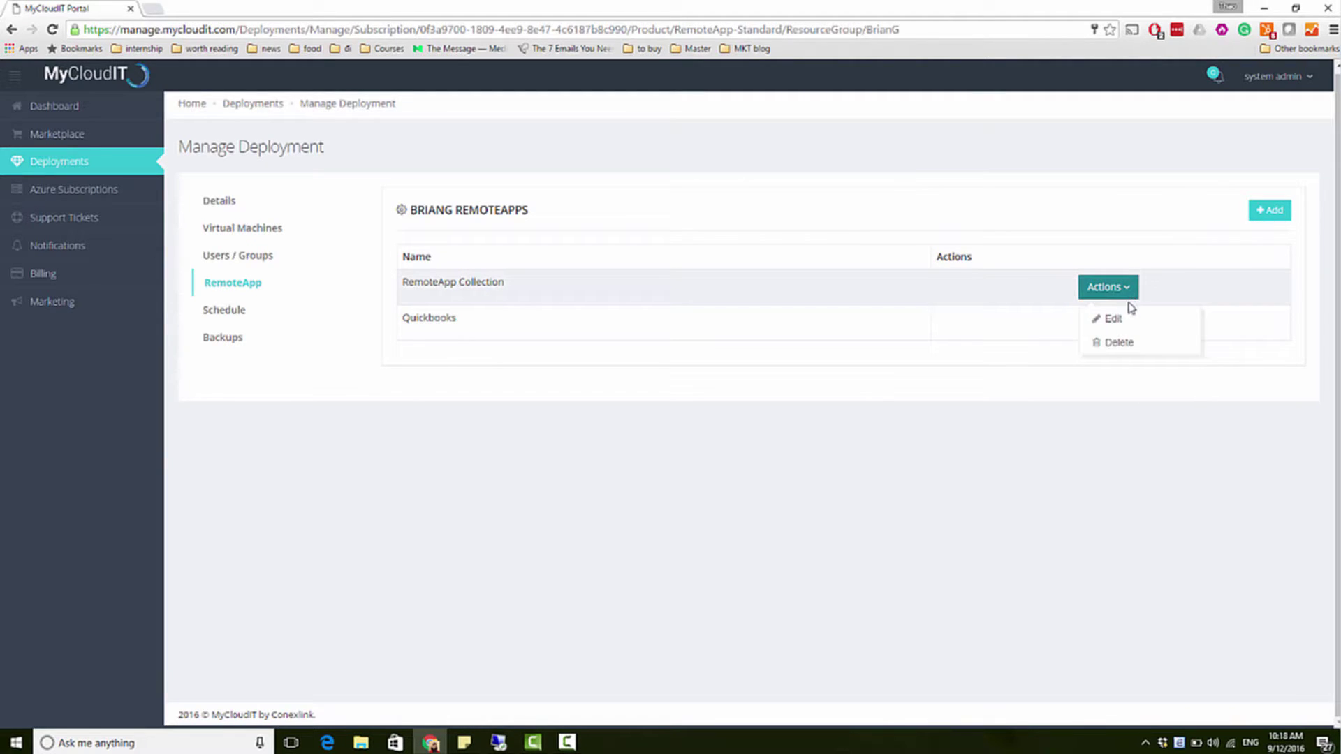
left_click(1113, 320)
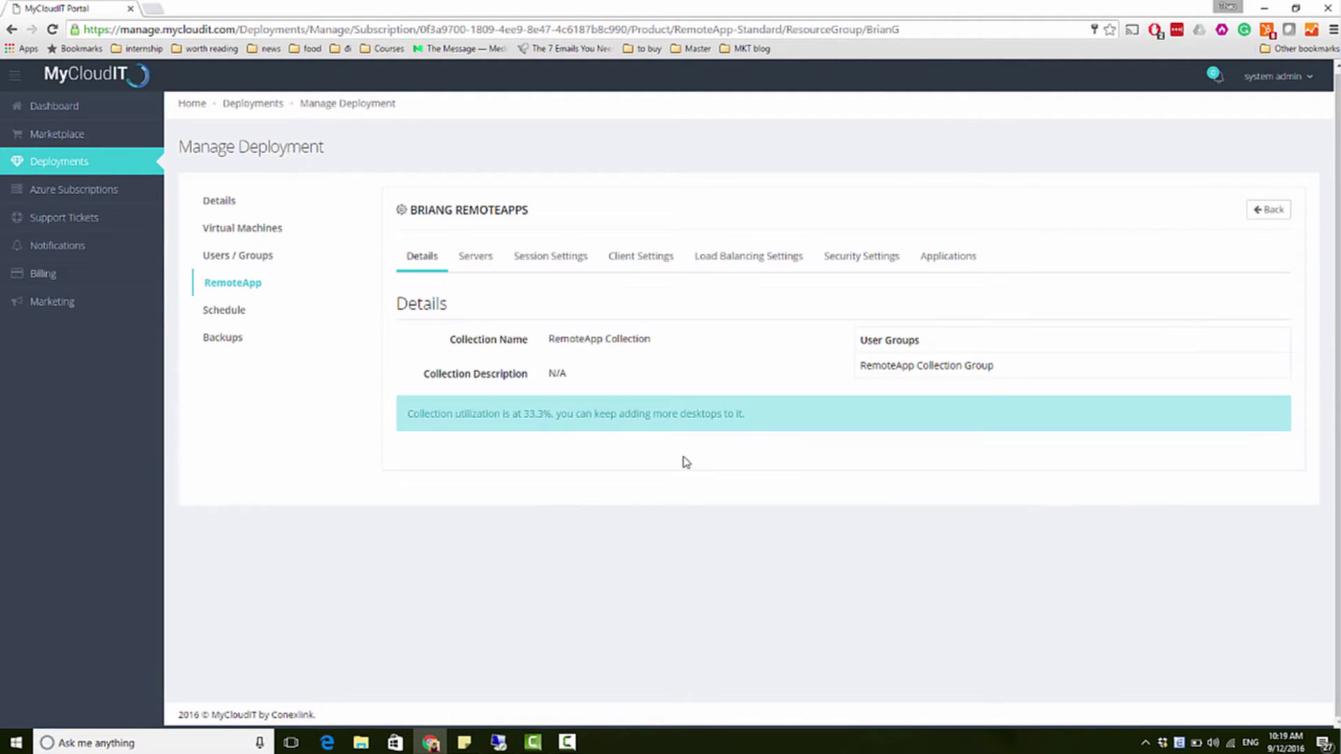
left_click(478, 260)
left_click(543, 260)
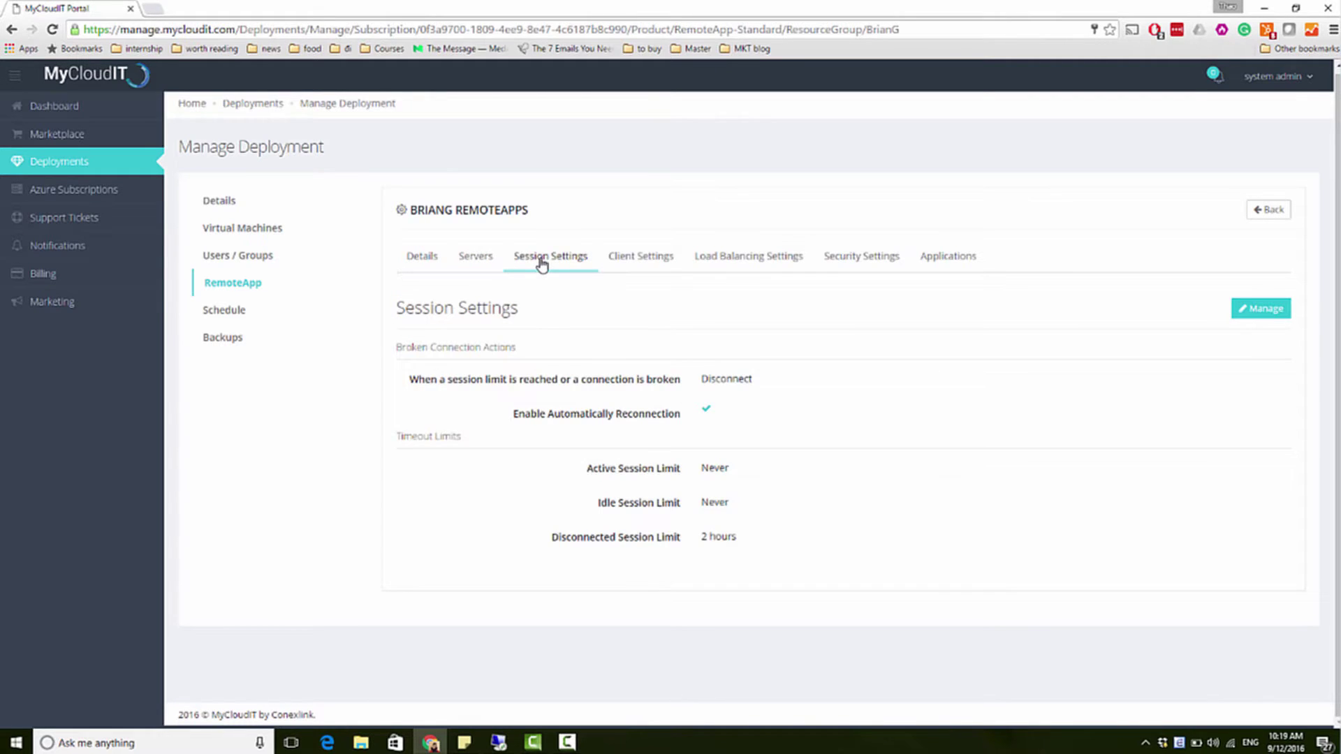
left_click(638, 261)
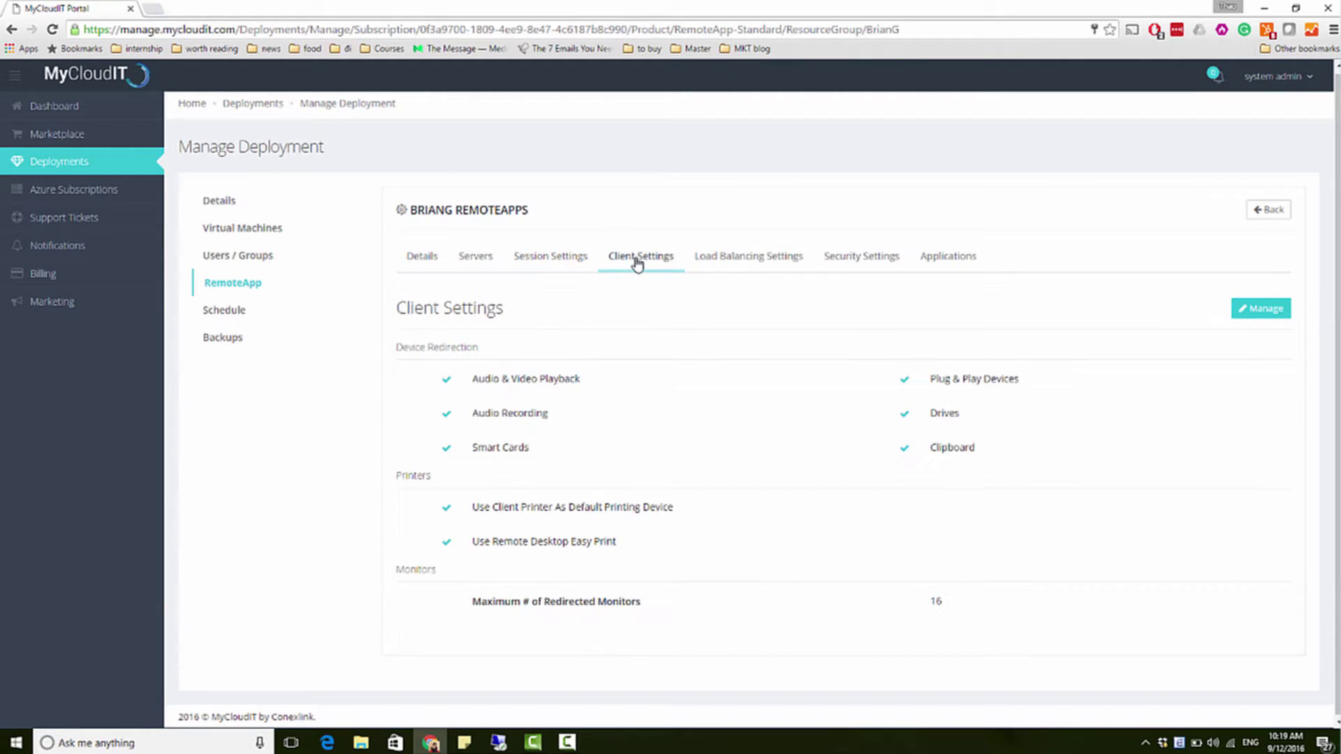
left_click(756, 269)
left_click(863, 272)
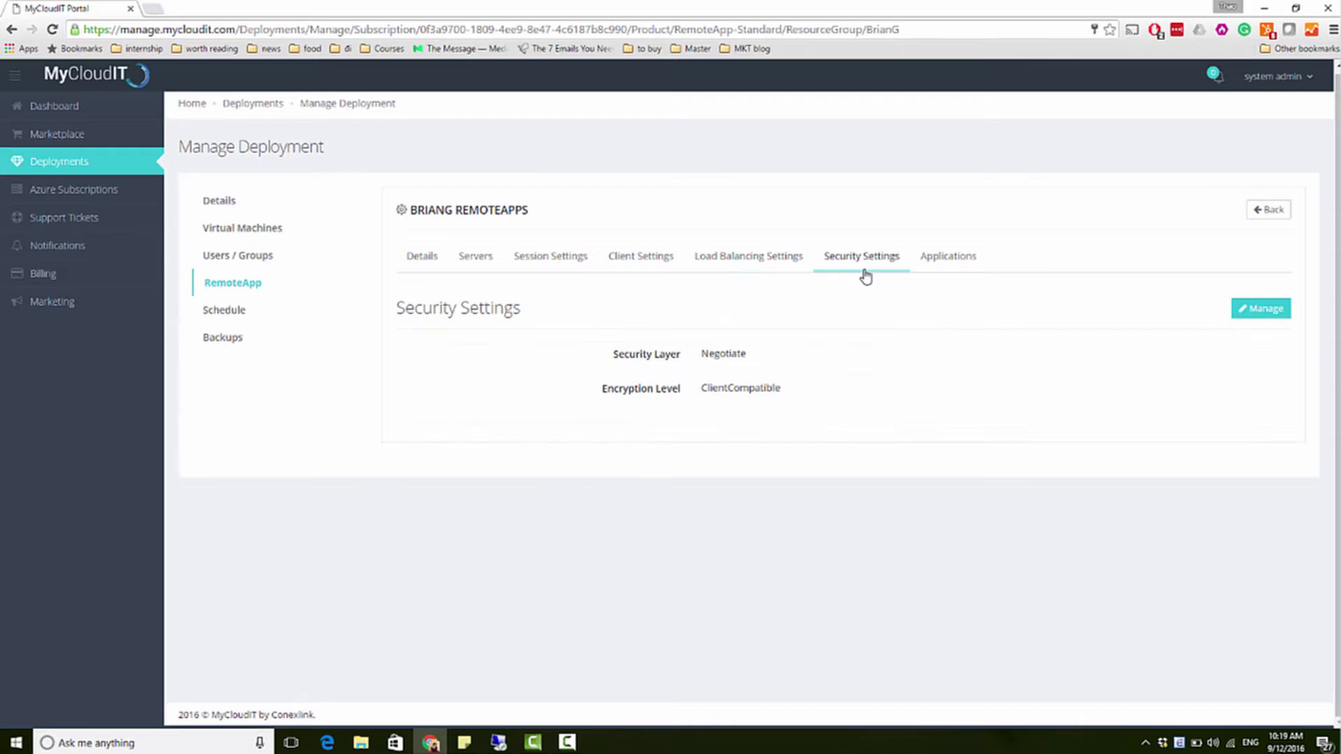
Step: View the published Calculator, Paint and WordPad apps, open Manage, and close it unchanged
left_click(953, 269)
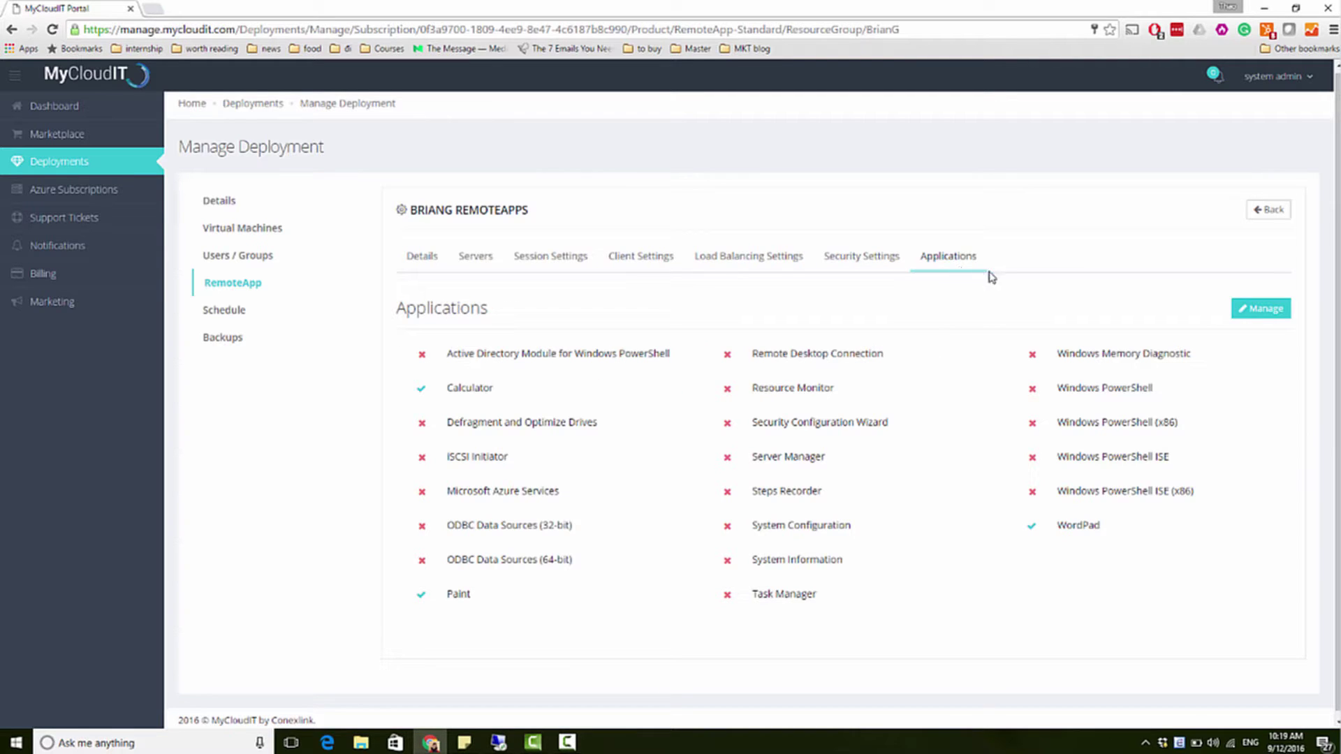
left_click(1242, 311)
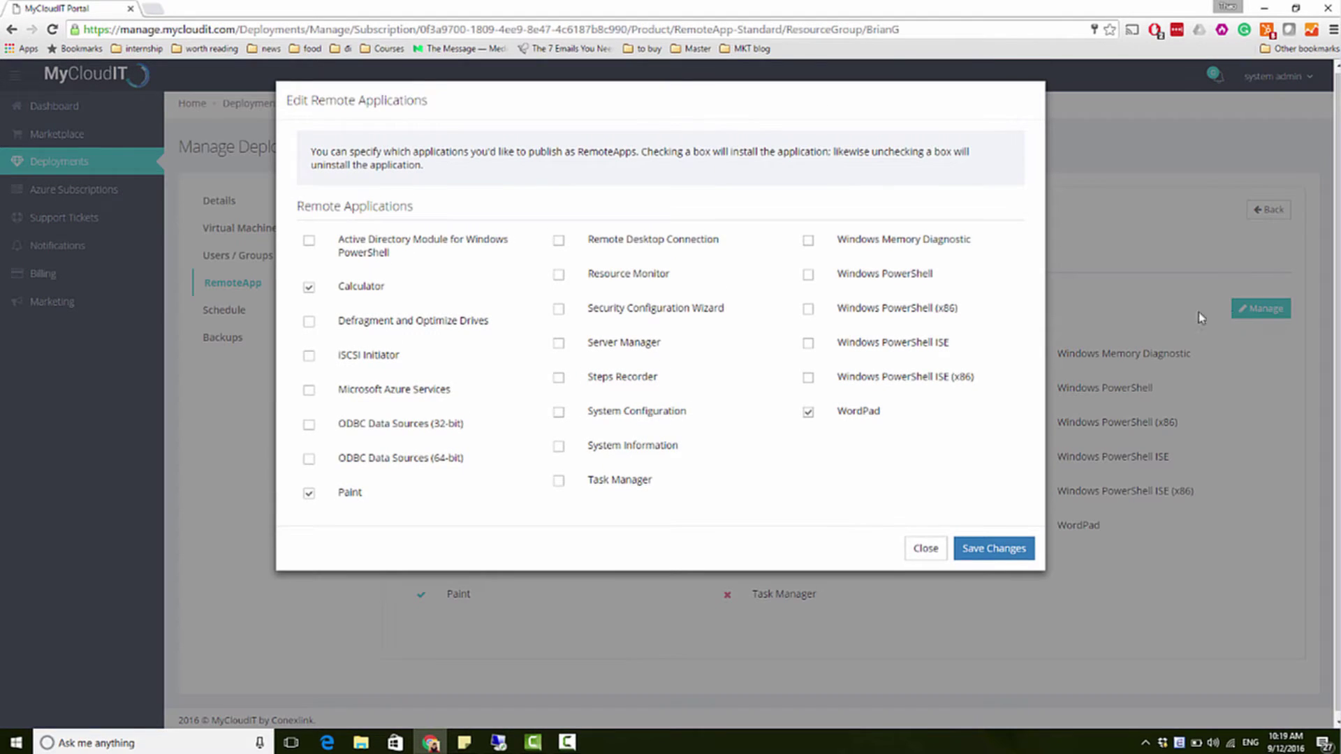
left_click(929, 551)
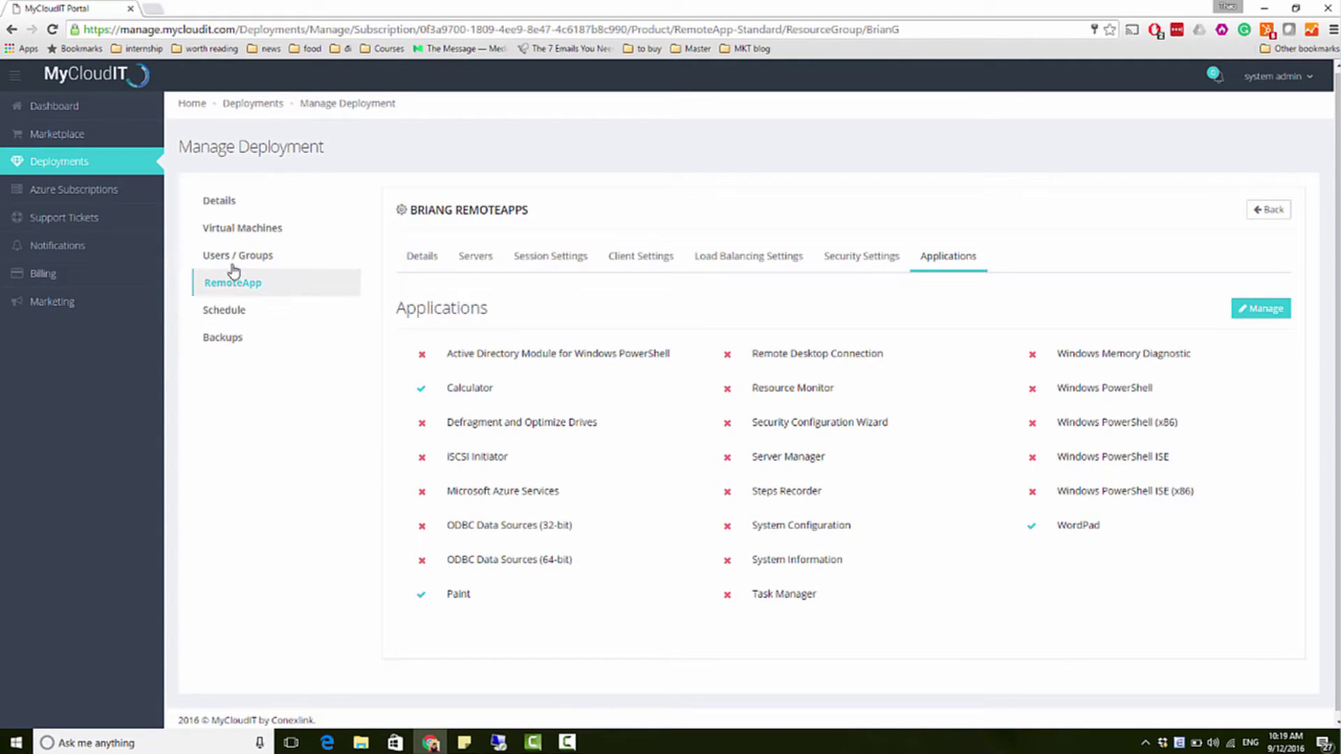
Step: Edit the second user's Group Settings, move Quickbooks Group to Selected Groups, and submit
left_click(226, 258)
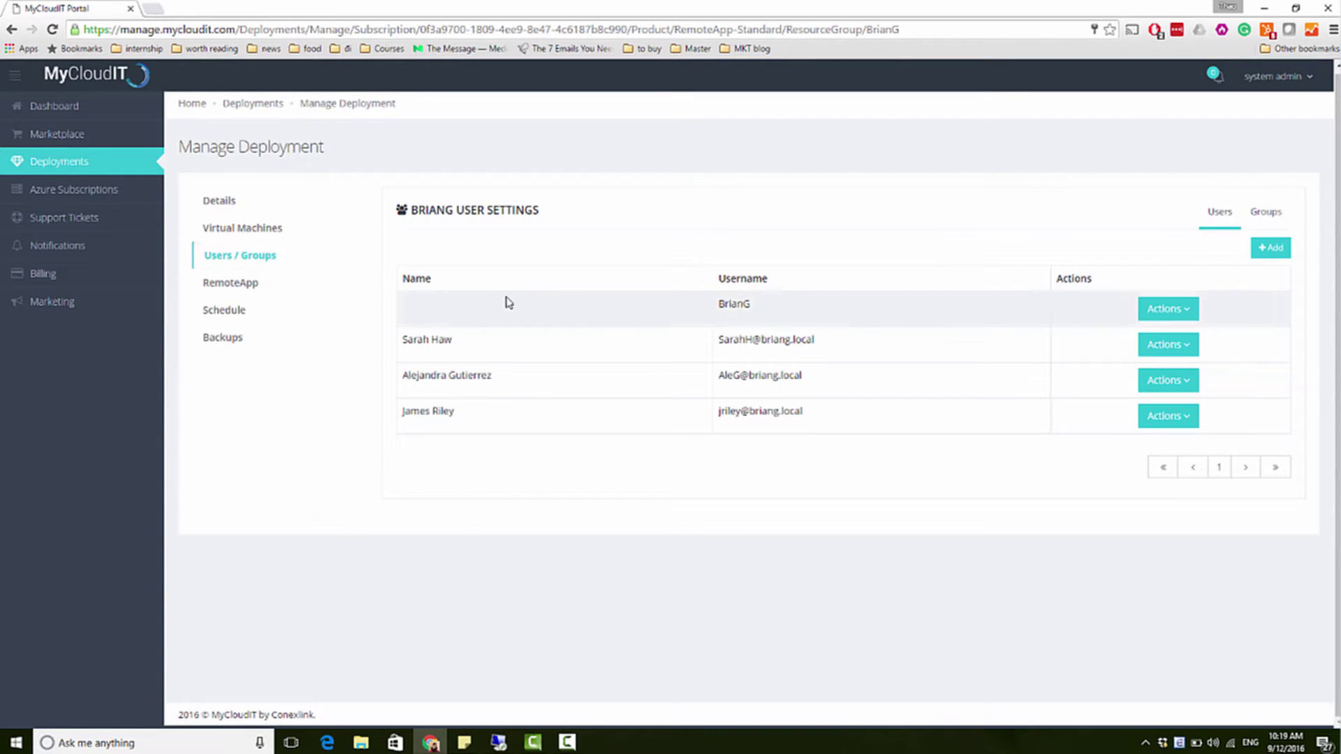
left_click(1192, 349)
left_click(1174, 377)
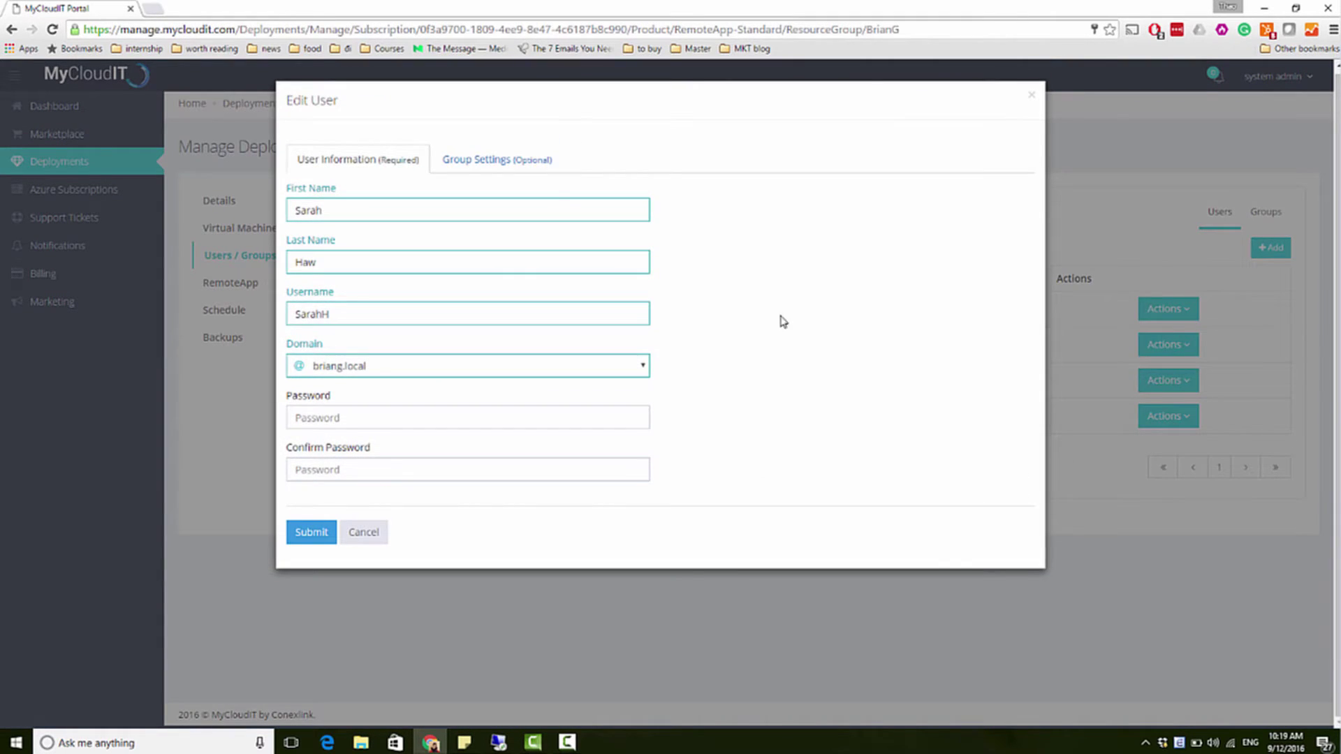
left_click(514, 171)
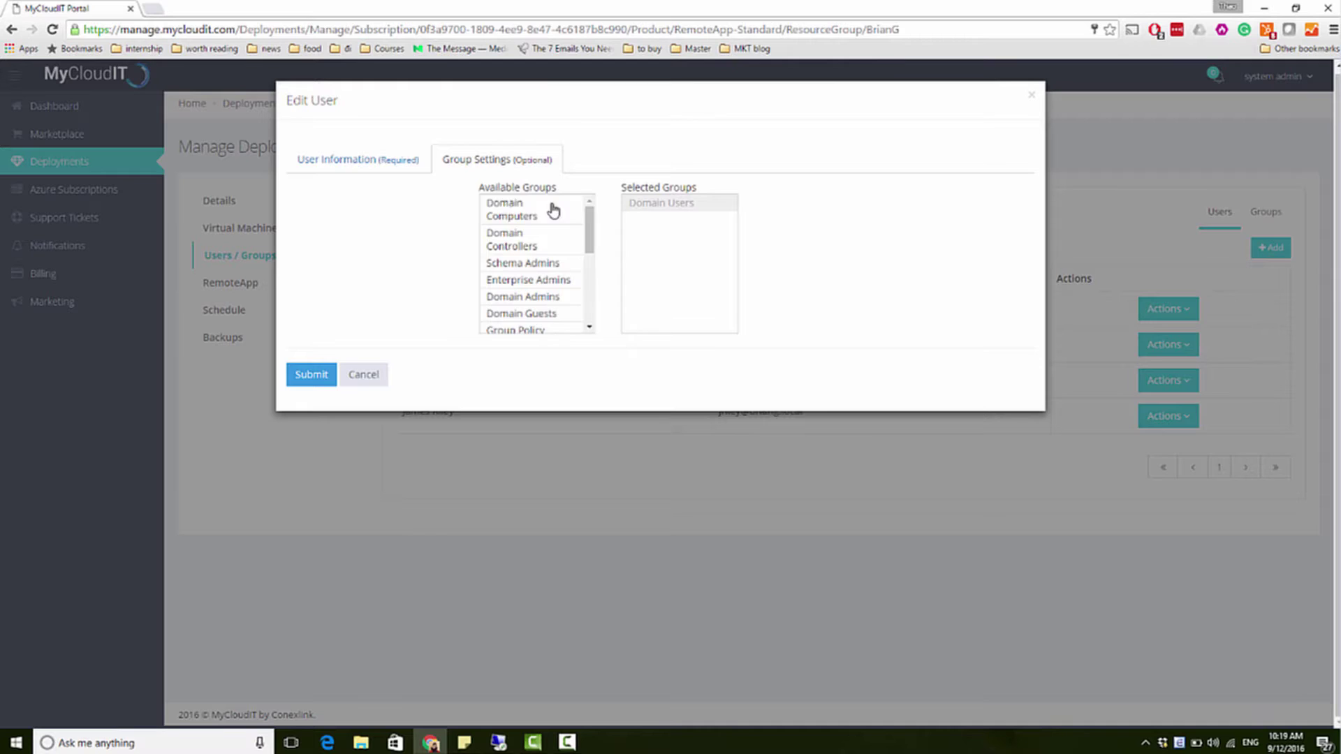
left_click_drag(590, 227, 608, 301)
left_click(527, 327)
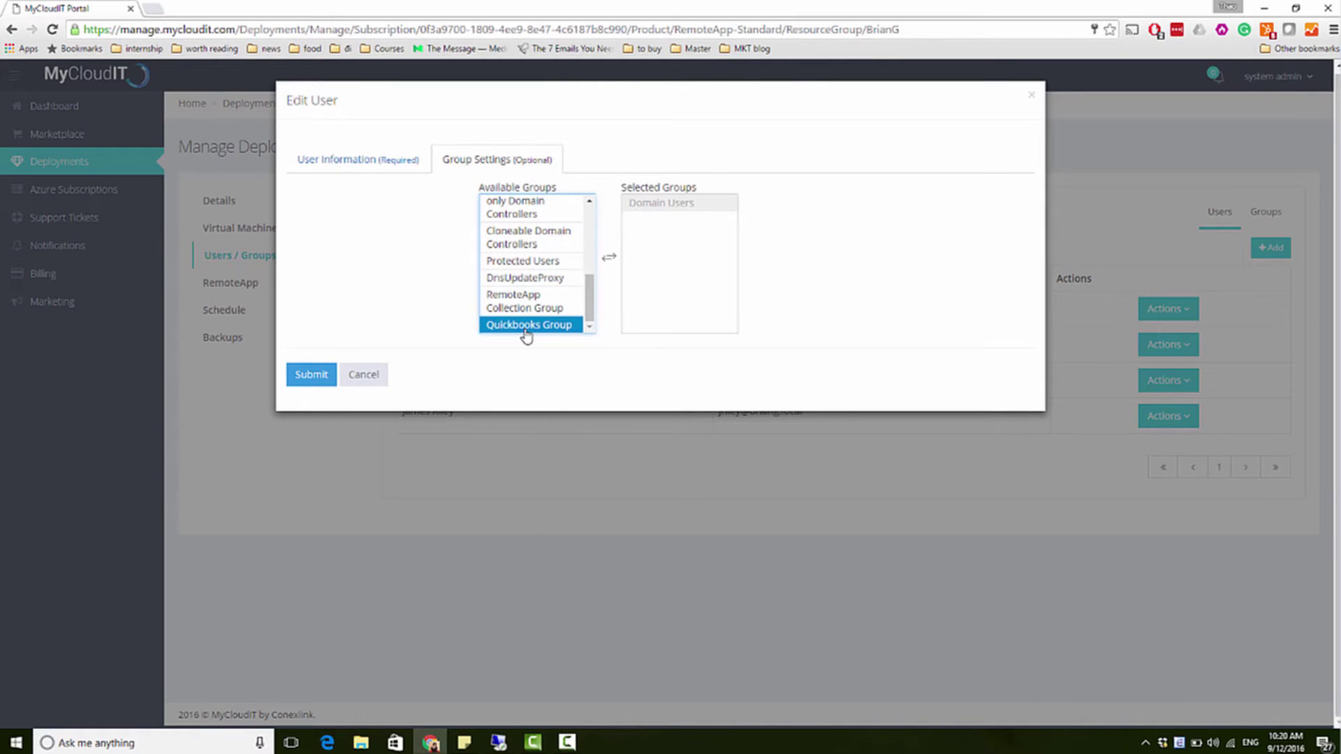
double_click(526, 326)
left_click(303, 381)
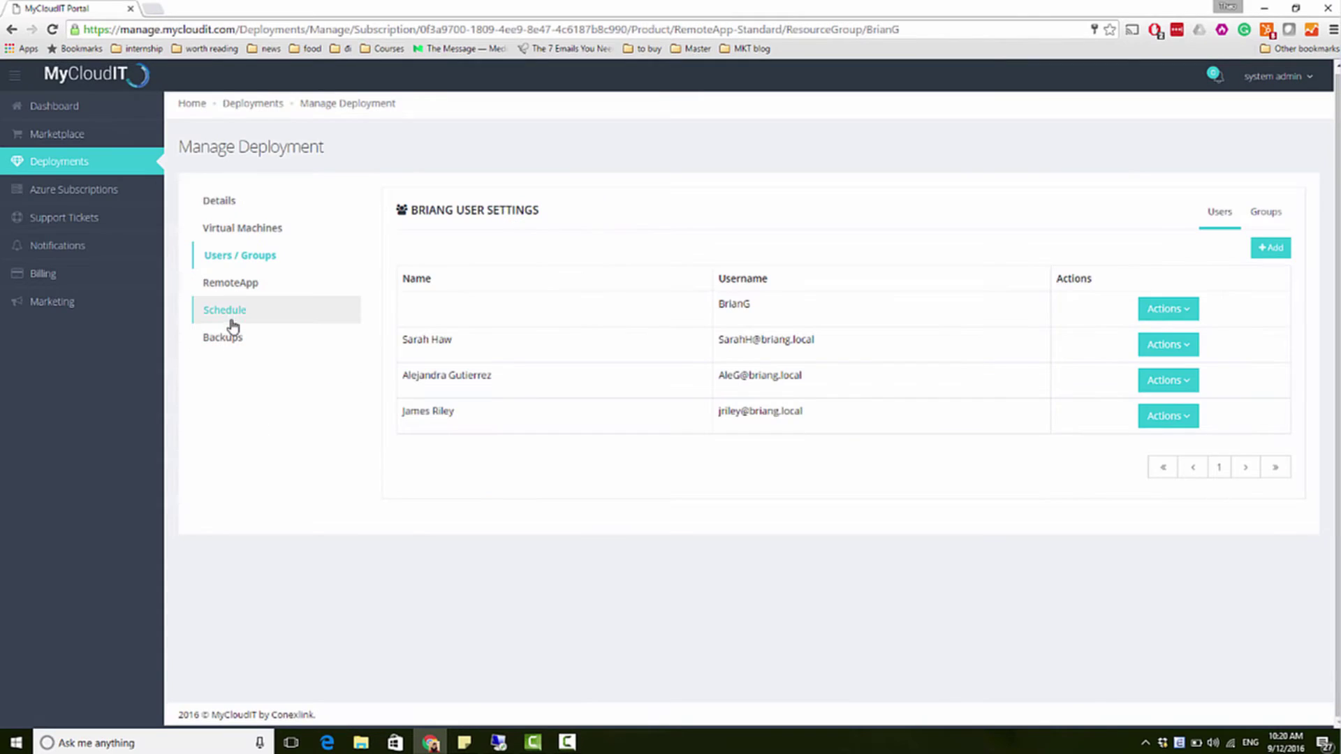
Step: Add a new schedule named 'Start Workday' that starts the resource group
left_click(233, 322)
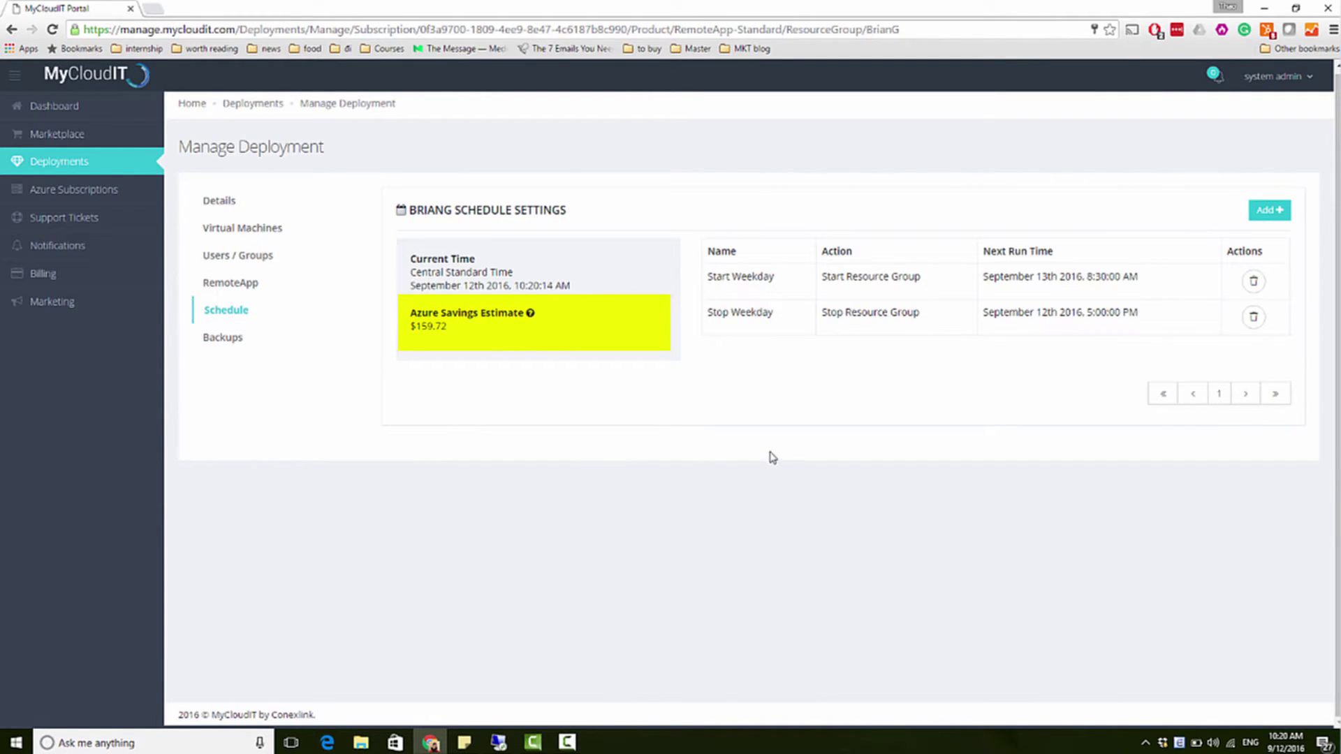
left_click(1269, 209)
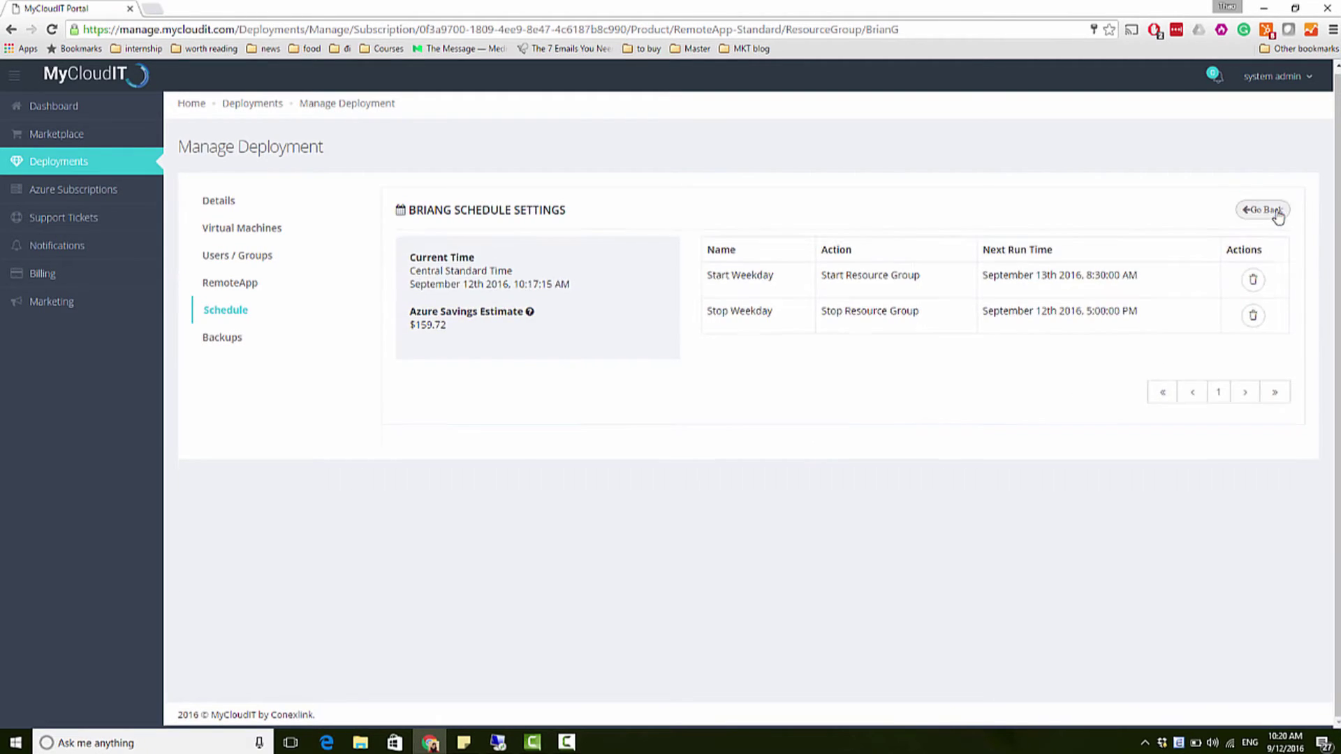
left_click(727, 263)
left_click(721, 310)
left_click(716, 296)
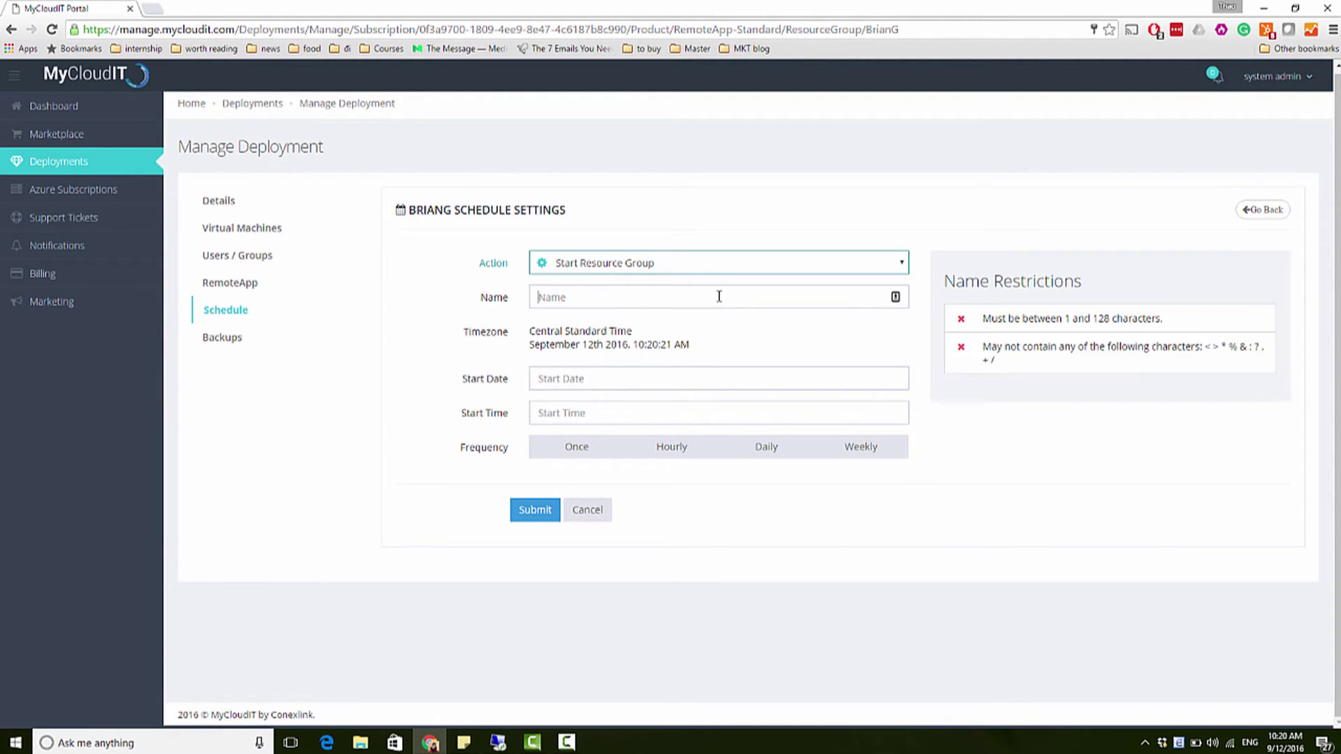
type("Start Workday")
Step: Set it to start 09/12/2016 at 5:30 AM, weekly Monday–Friday, recurring every 1 week, and submit
left_click(719, 413)
left_click(549, 387)
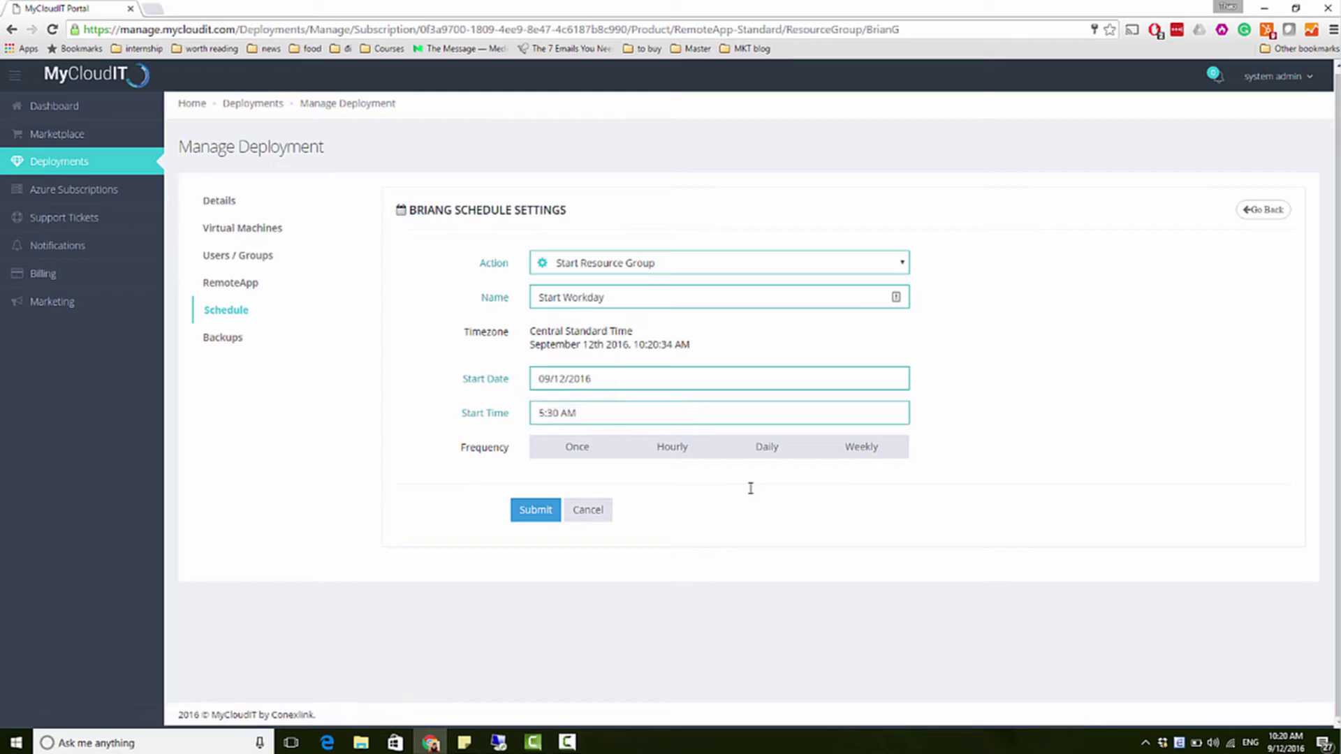
left_click(856, 447)
left_click(611, 517)
left_click(663, 517)
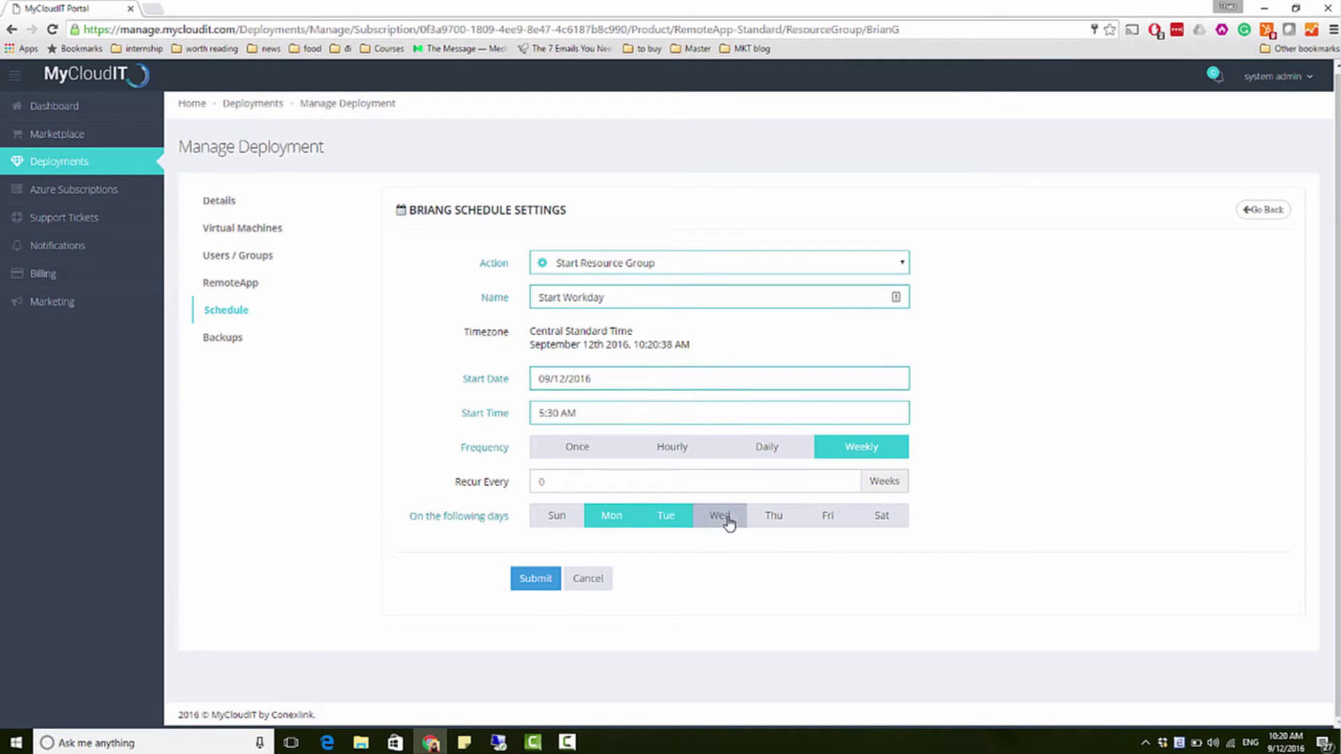
left_click(720, 517)
left_click(774, 517)
left_click(825, 518)
left_click(647, 480)
type("1")
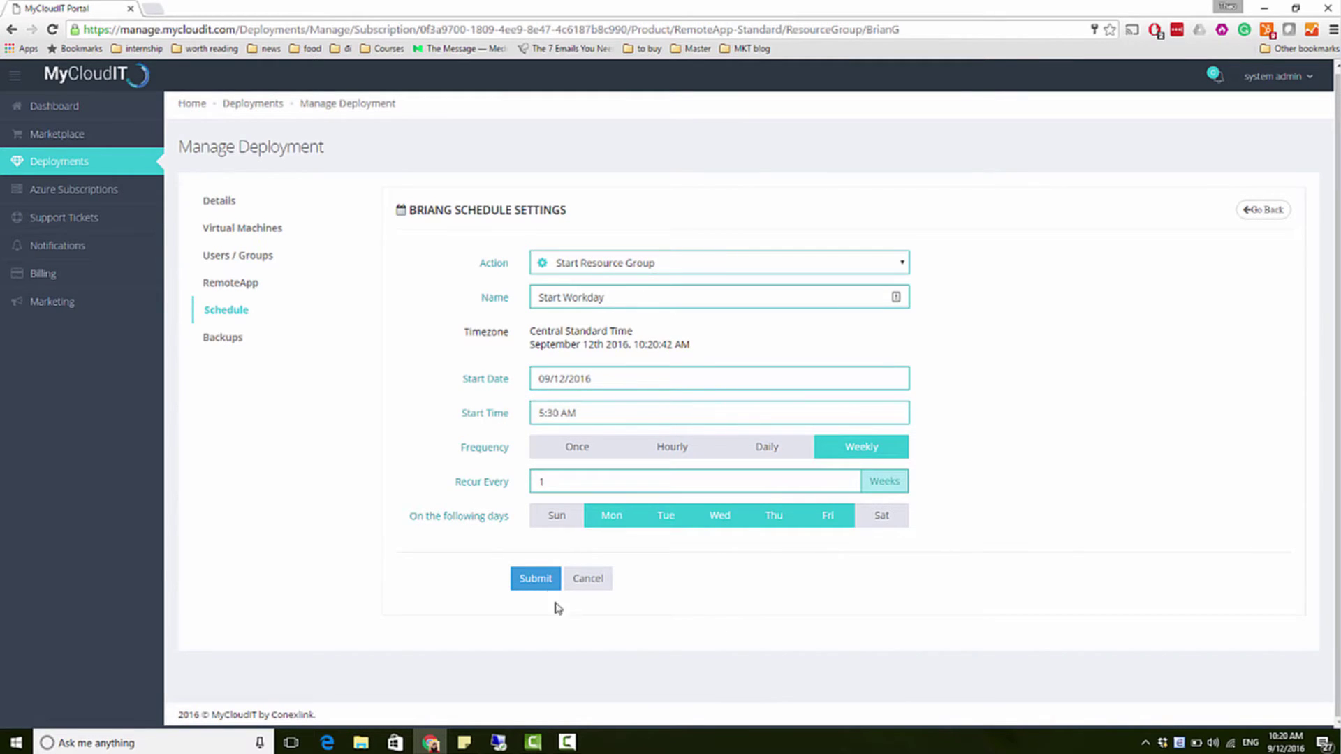
left_click(537, 578)
Step: Schedule daily 10 PM backups of RDSGW with its C drive included
left_click(238, 342)
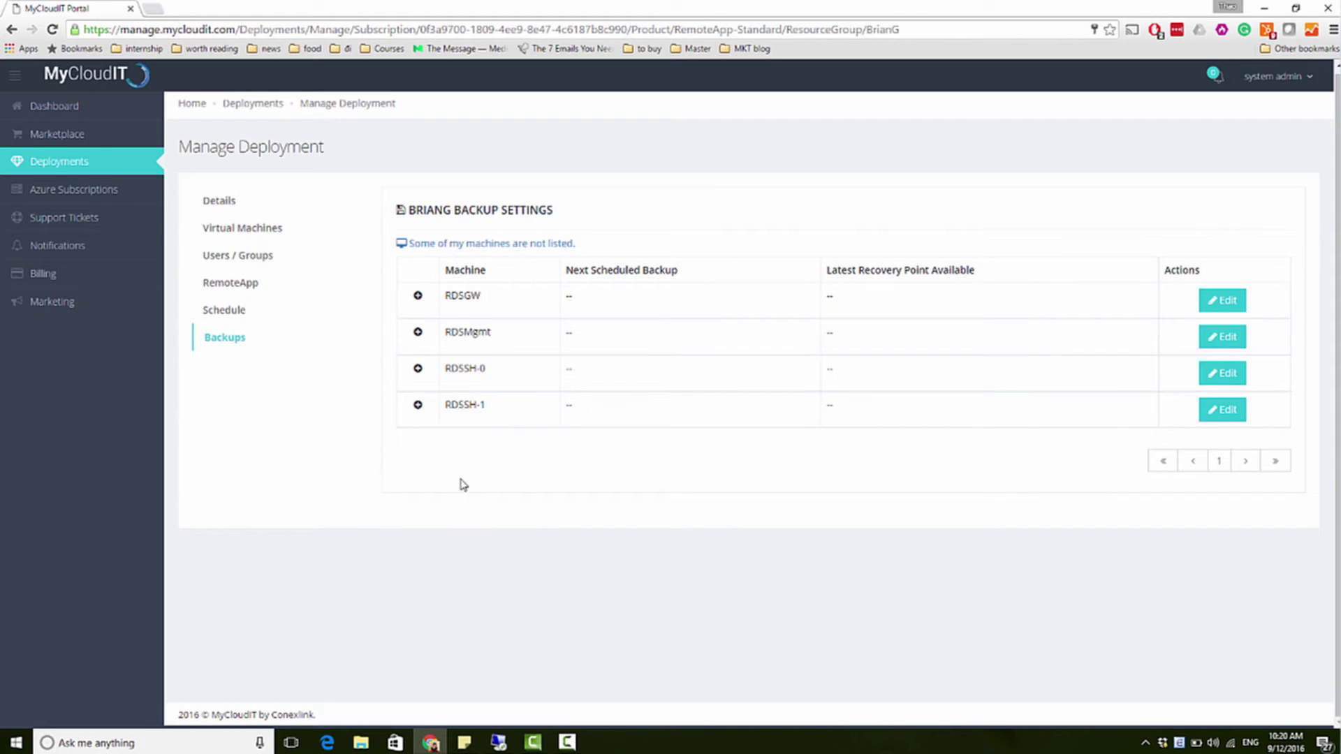
left_click(1236, 303)
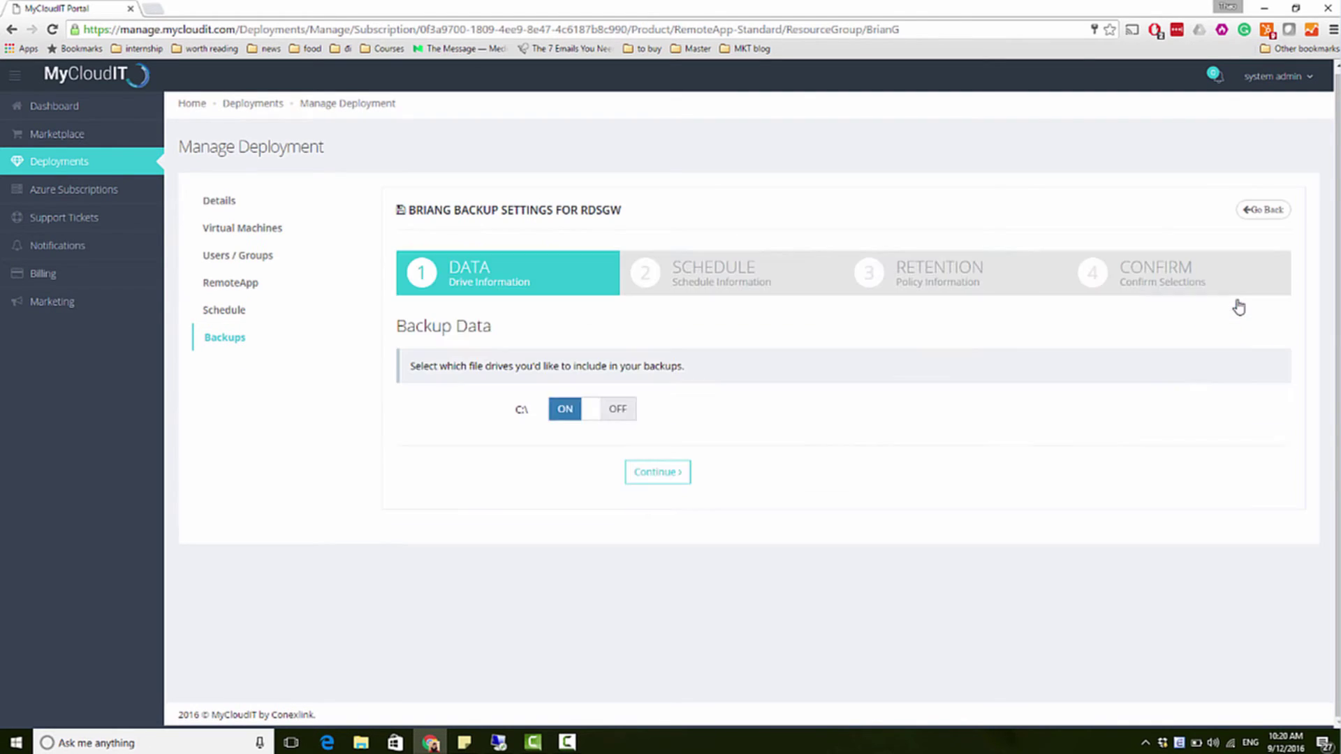
left_click(638, 467)
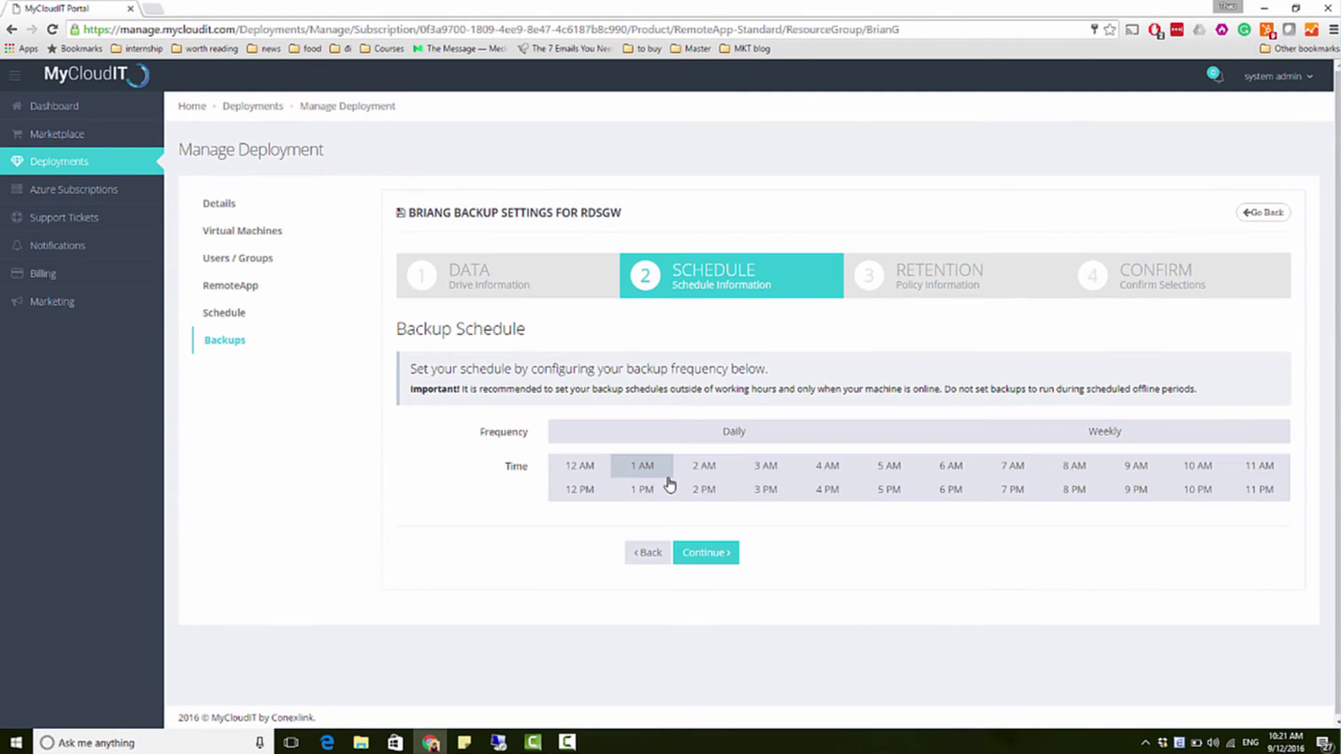
left_click(787, 433)
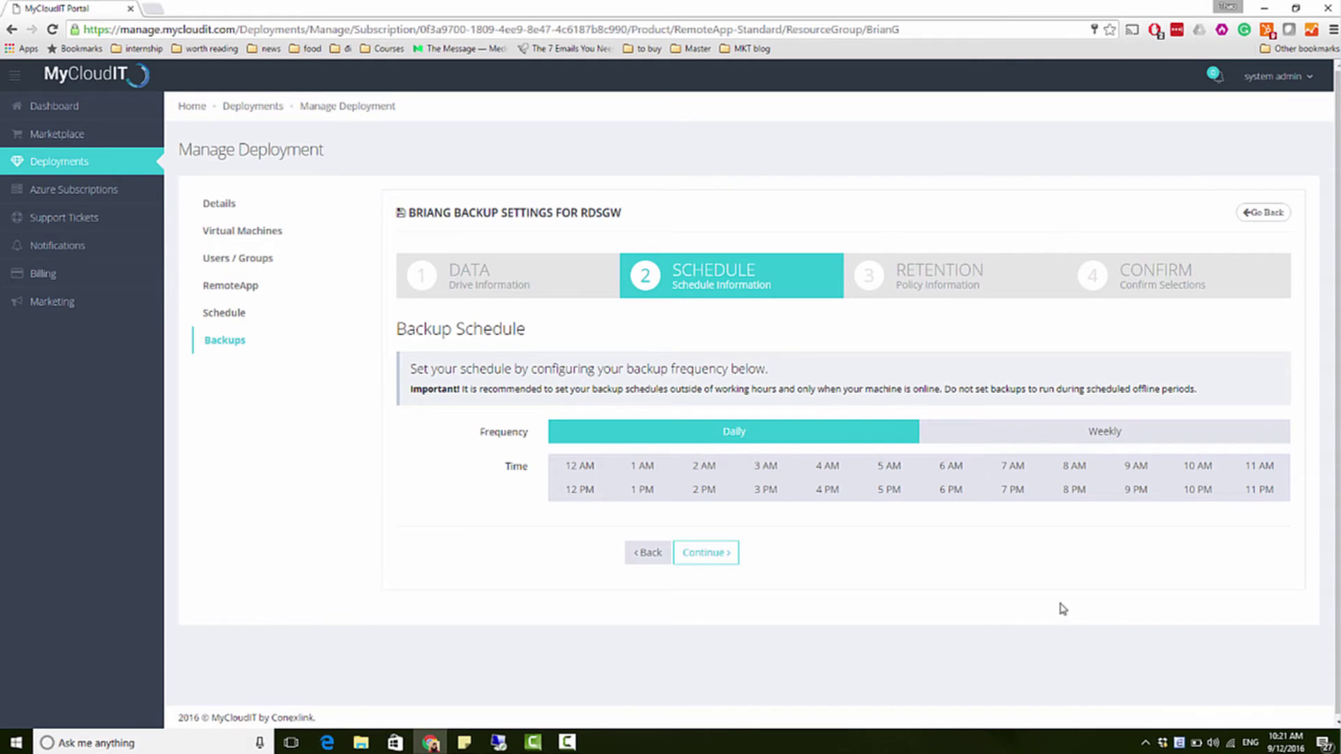
left_click(1198, 490)
left_click(676, 552)
Step: Keep last-Saturday monthly backups for 1 month, then start a new support ticket
left_click(953, 436)
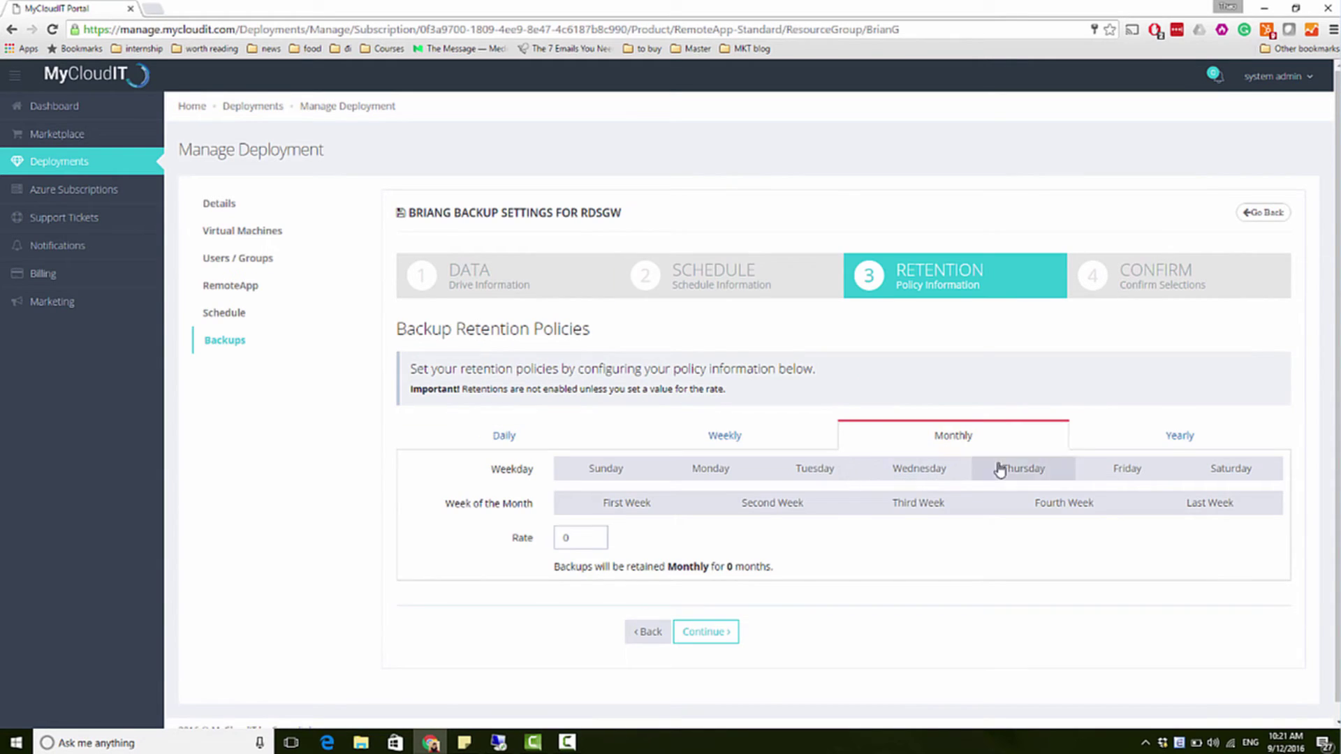
left_click(1229, 470)
left_click(1235, 518)
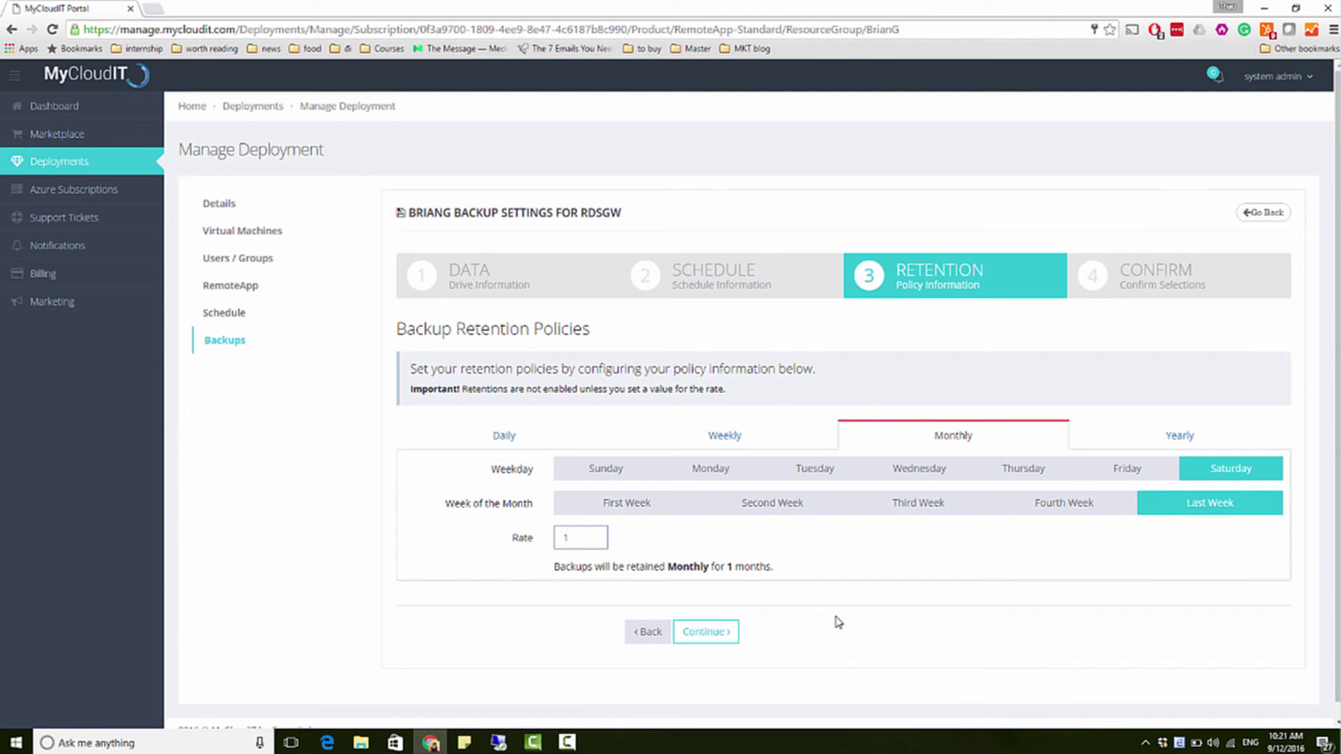
left_click(706, 633)
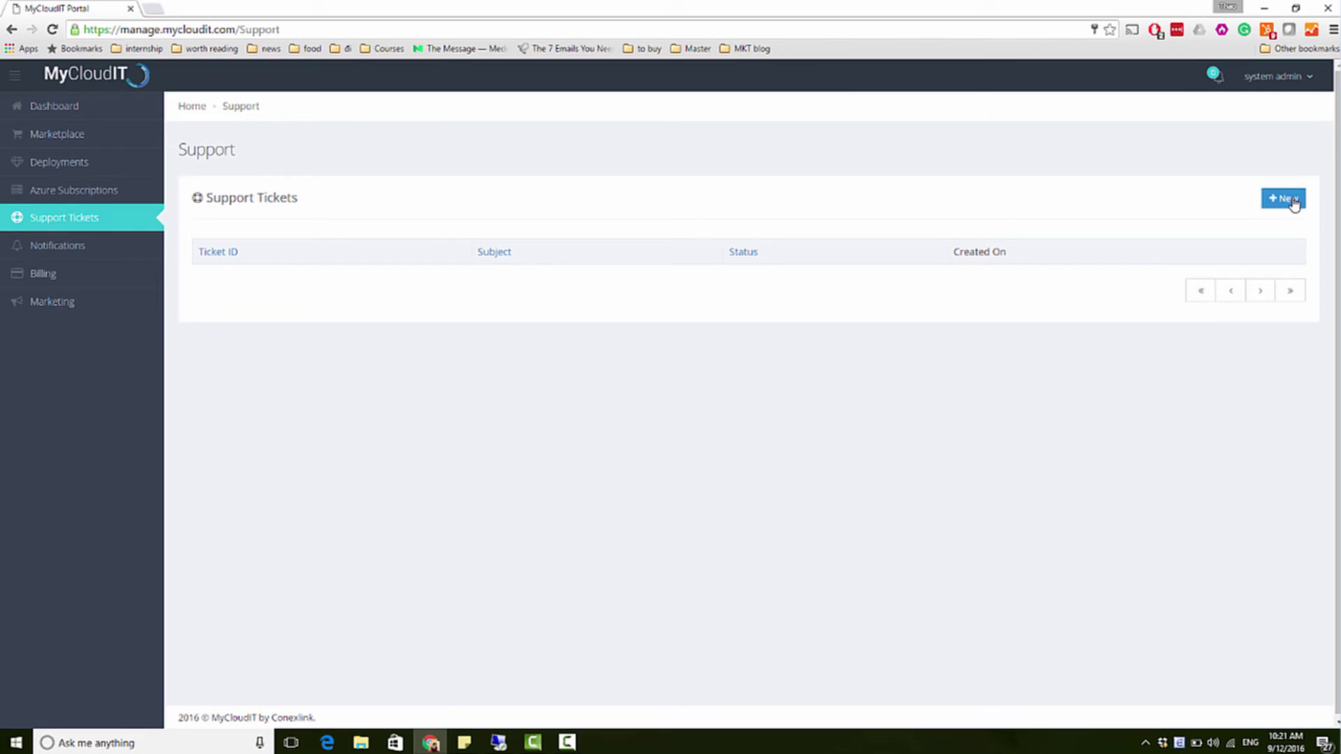
left_click(1292, 202)
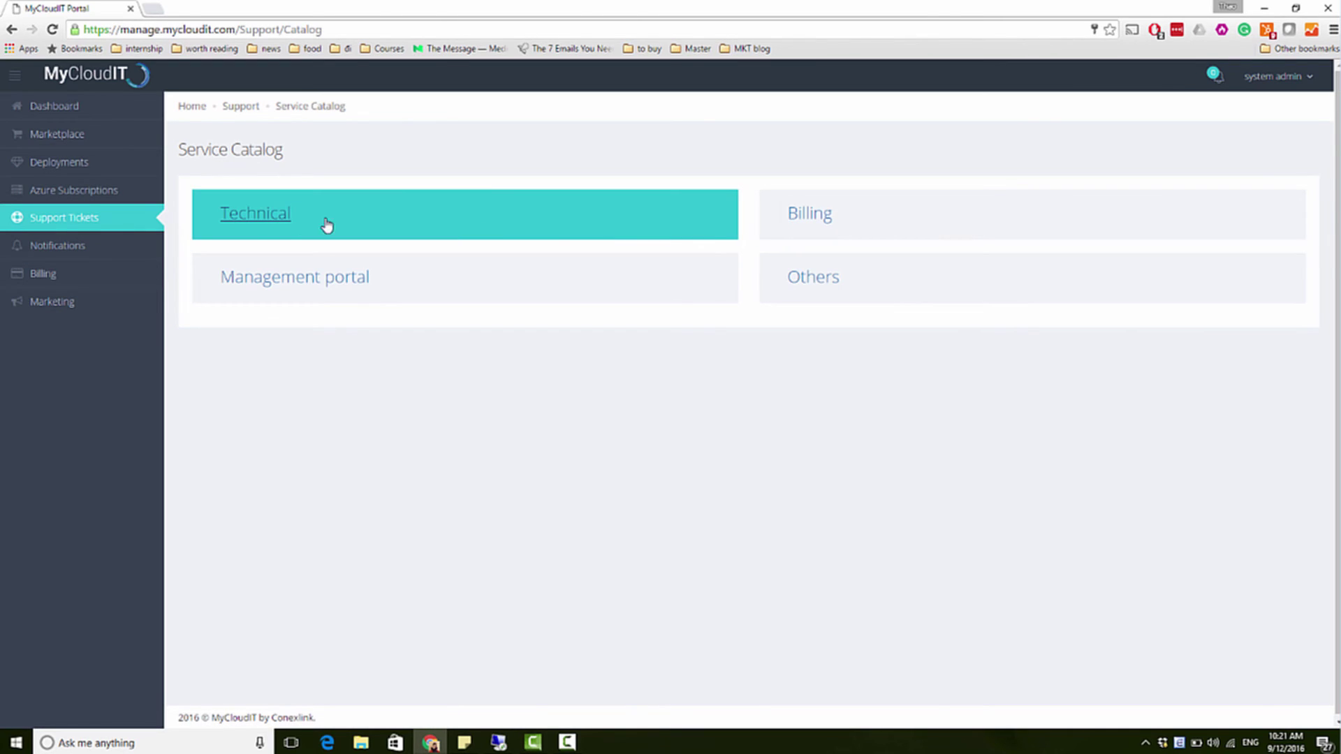
Step: Choose the Technical category for the new support ticket
left_click(264, 224)
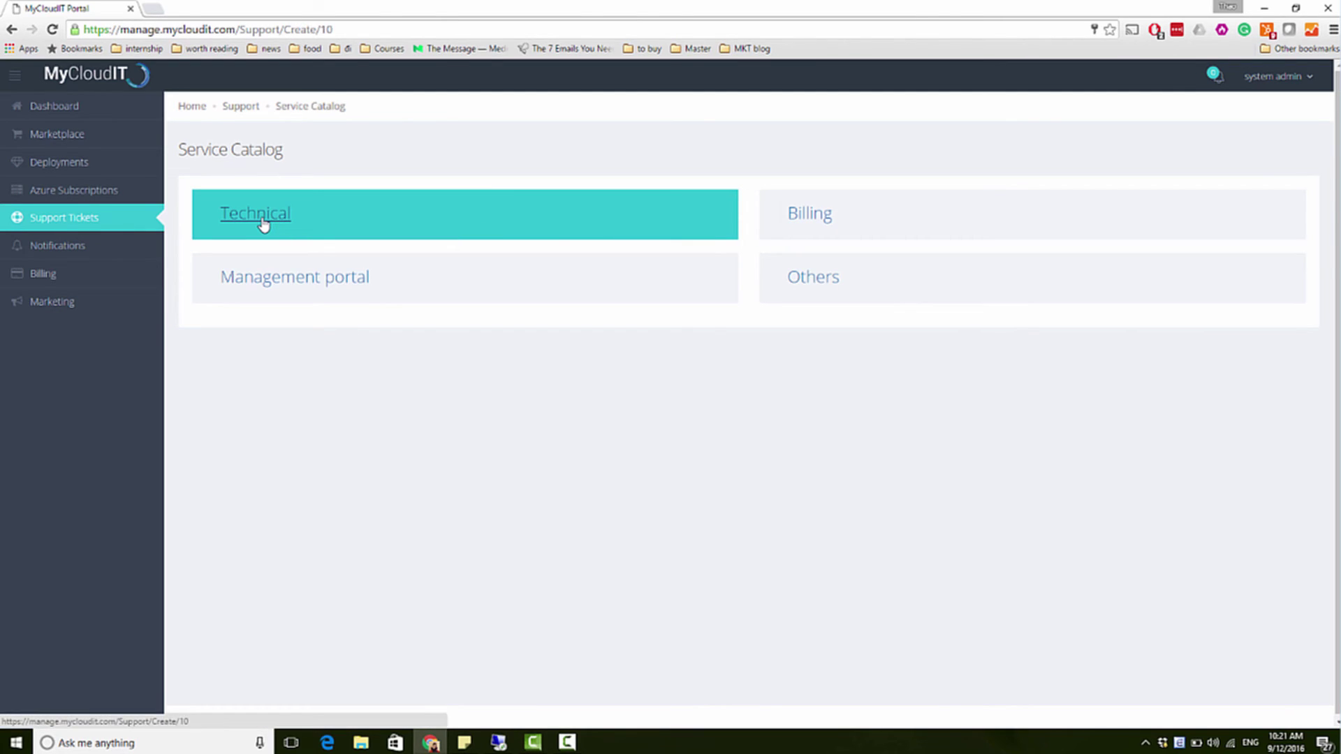